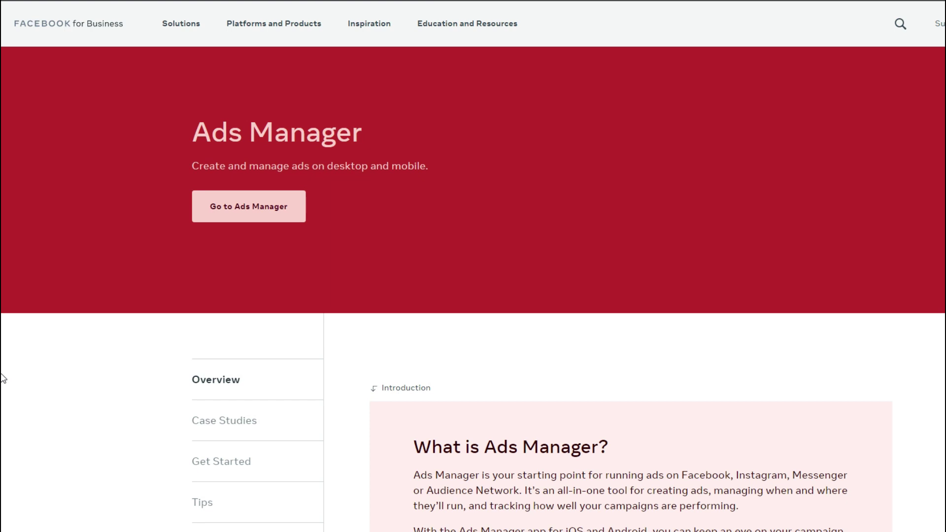
pyautogui.scroll(-6, 2, 379)
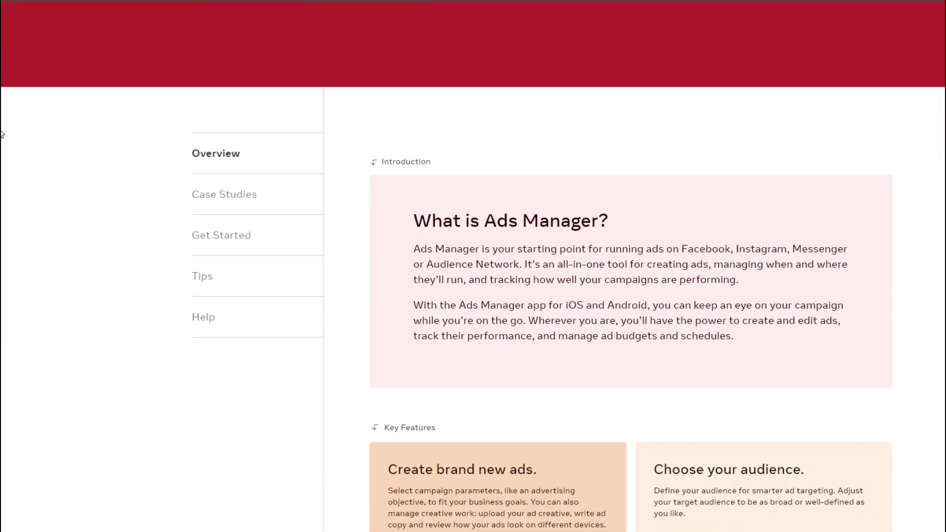
pyautogui.scroll(-7, 2, 156)
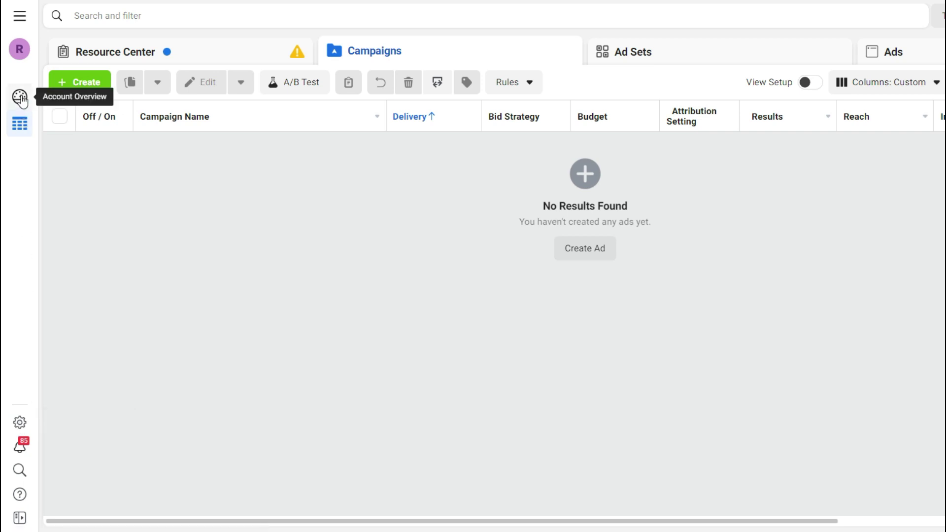
pyautogui.click(20, 20)
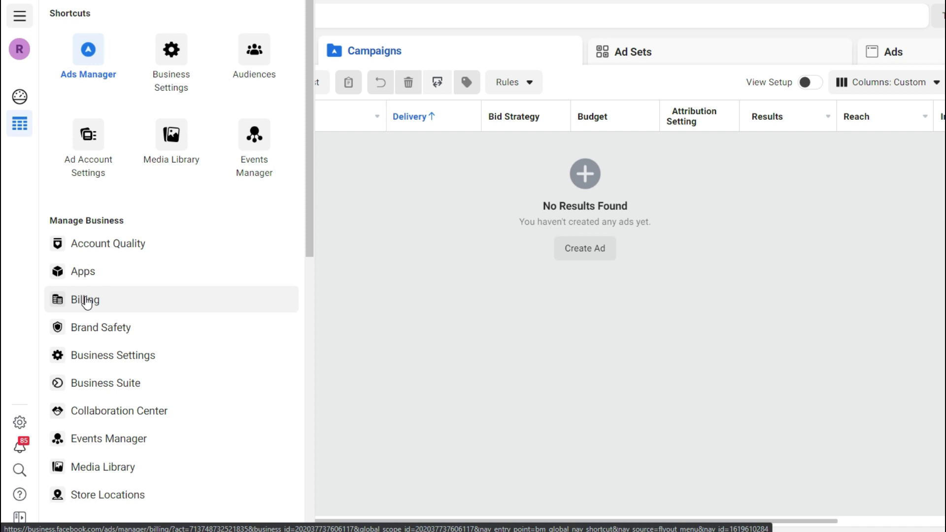
pyautogui.click(425, 310)
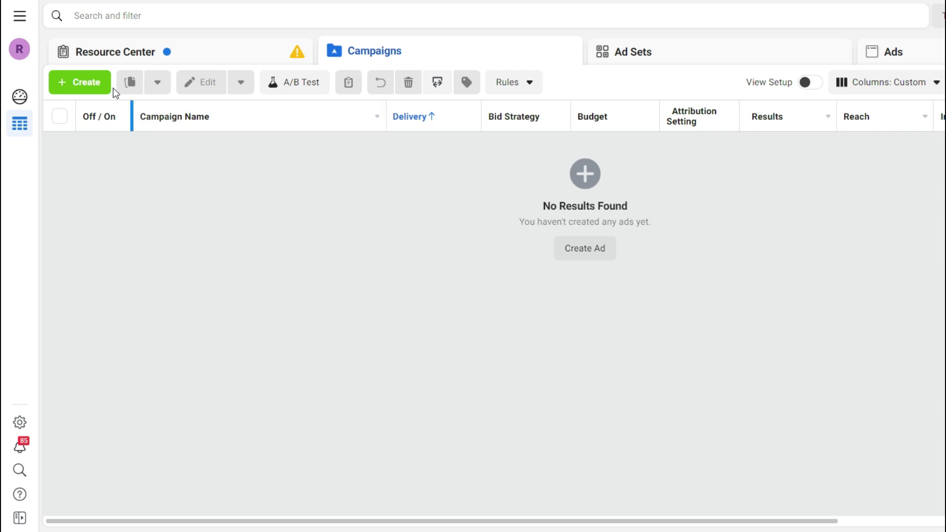
# Step: Create a new campaign with the Engagement objective and Page likes as the engagement type
pyautogui.click(86, 83)
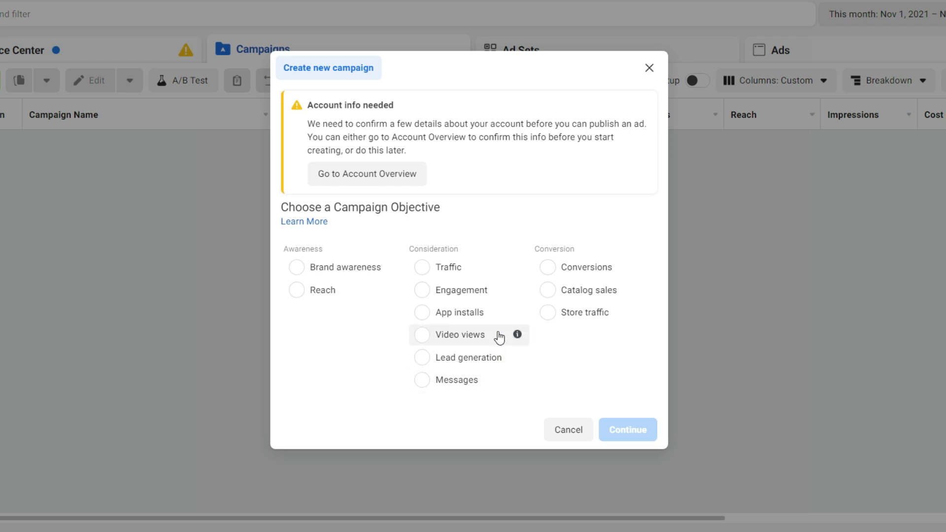
pyautogui.click(498, 296)
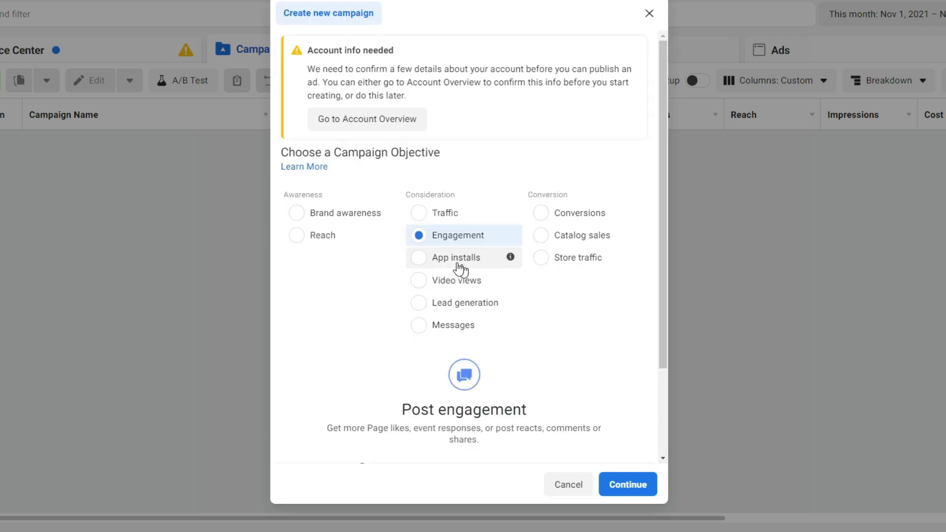
pyautogui.scroll(-3, 496, 375)
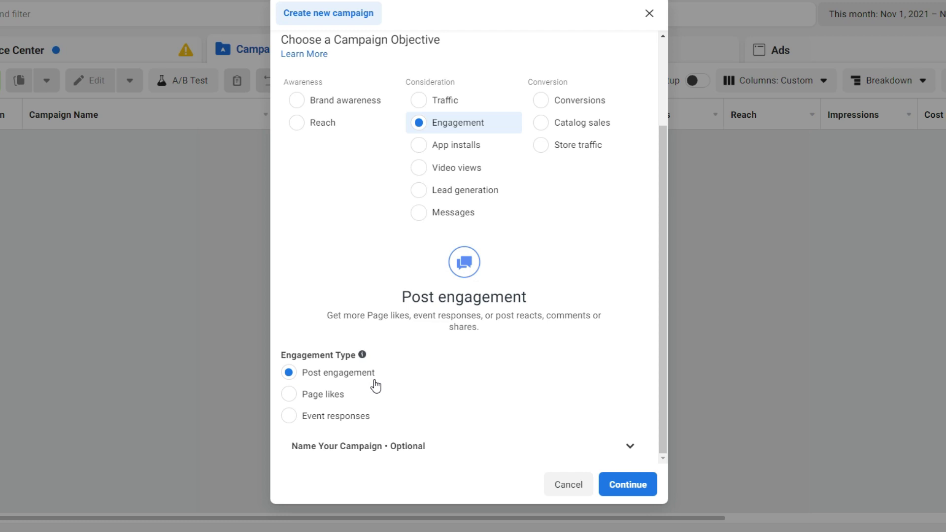
pyautogui.click(288, 400)
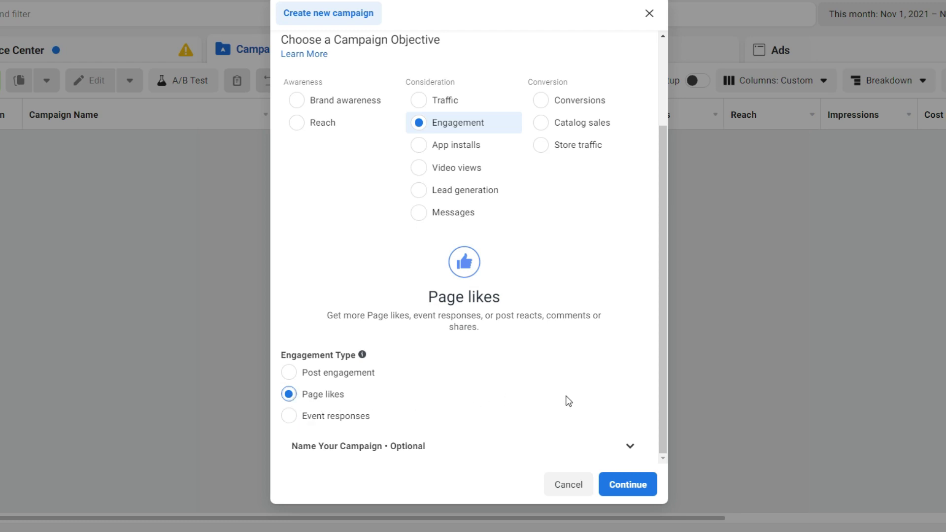
pyautogui.click(628, 488)
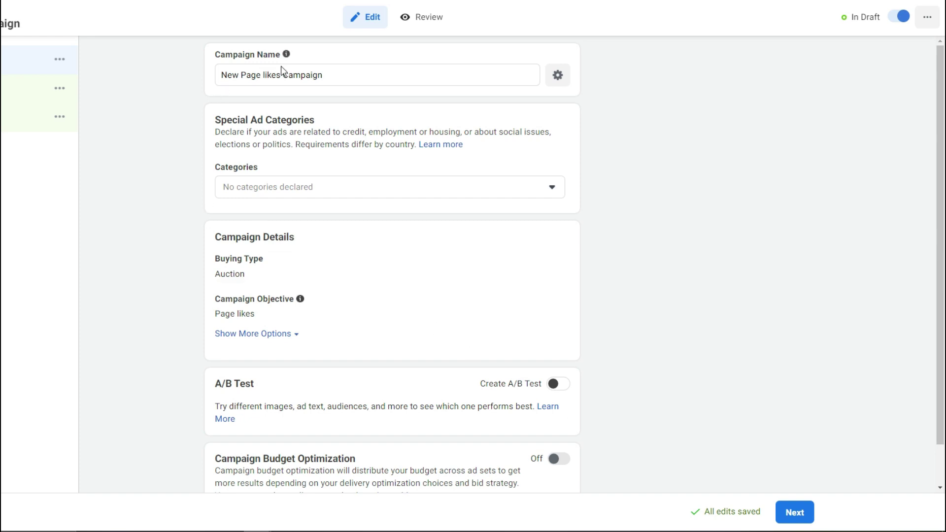
pyautogui.moveTo(334, 76); pyautogui.dragTo(240, 65)
pyautogui.click(246, 73)
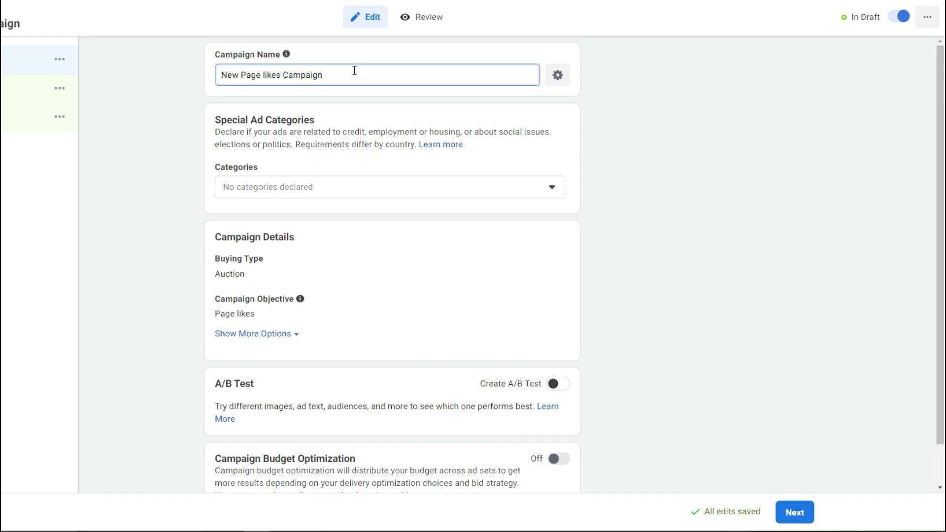
pyautogui.moveTo(327, 74); pyautogui.dragTo(257, 74)
pyautogui.click(258, 73)
# Step: Look through the special ad categories without declaring any, and continue to the ad set settings
pyautogui.click(552, 187)
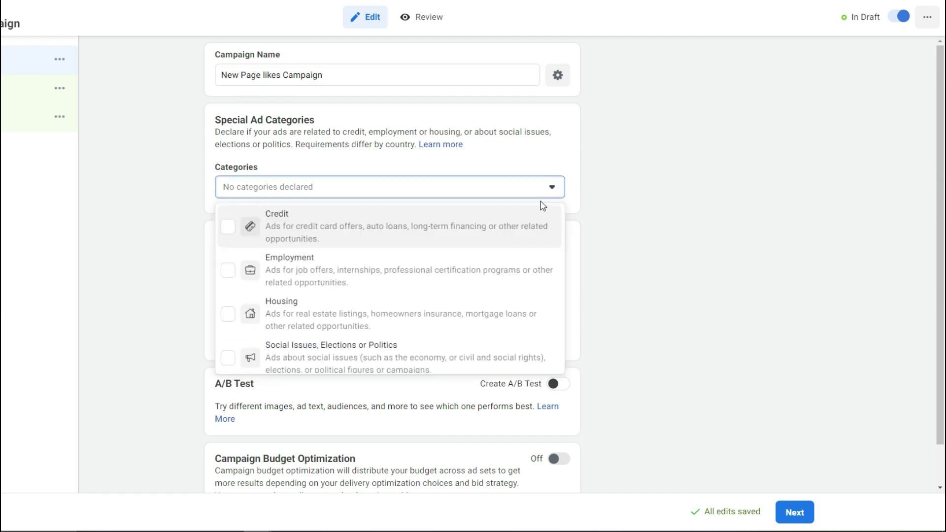
pyautogui.scroll(-1, 530, 323)
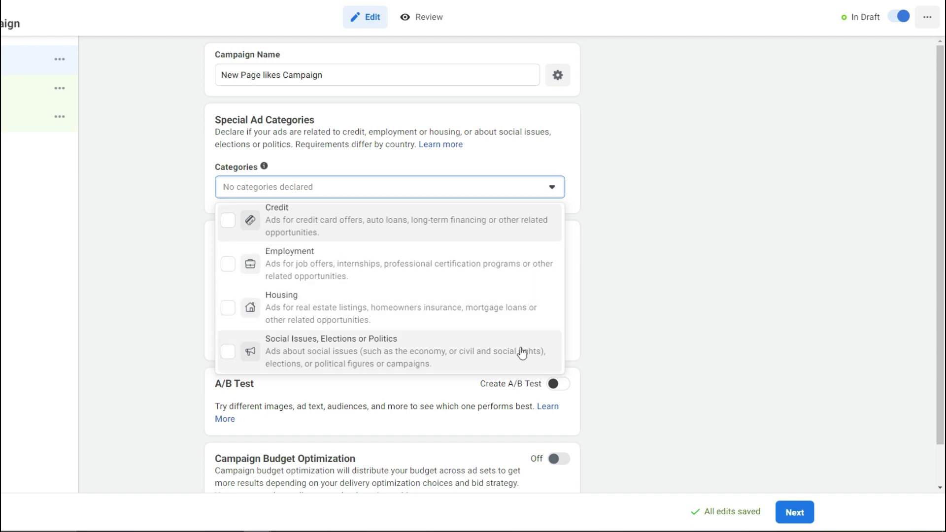
pyautogui.scroll(1, 518, 338)
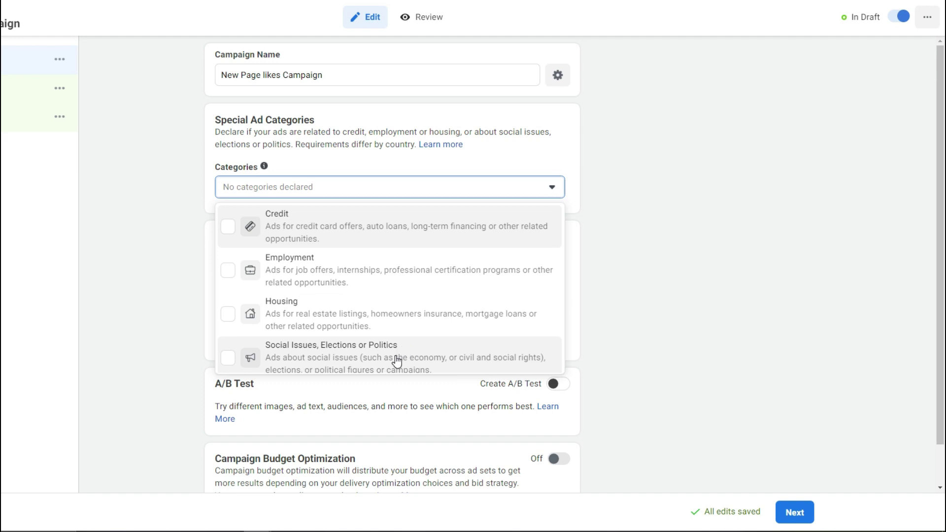
pyautogui.click(610, 205)
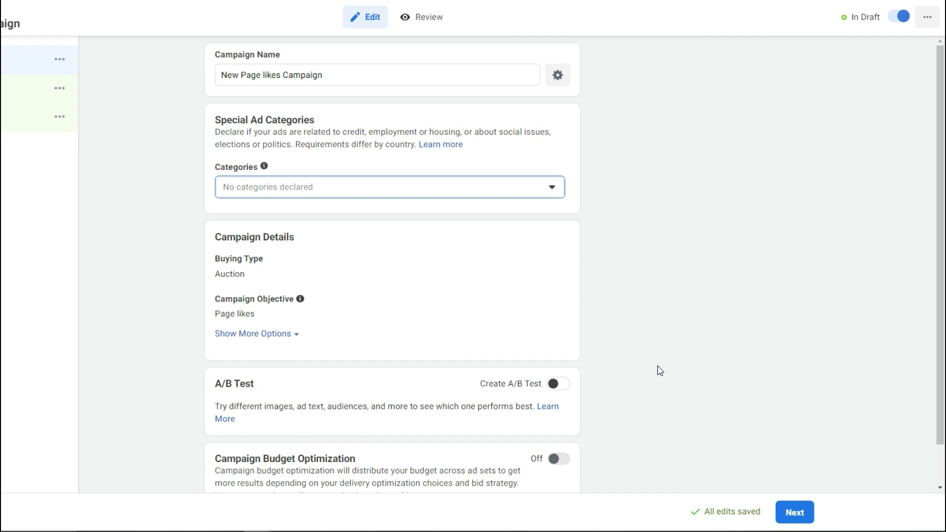
pyautogui.scroll(-1, 658, 370)
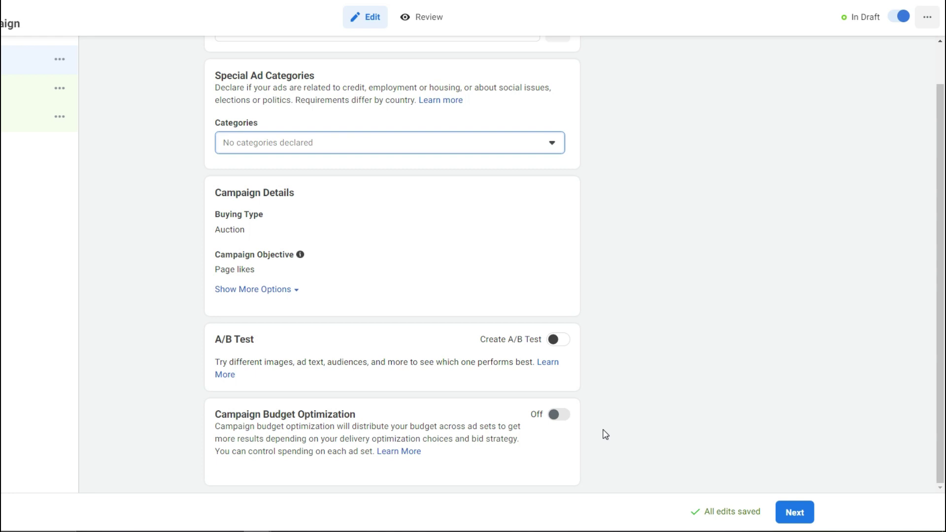
pyautogui.click(802, 515)
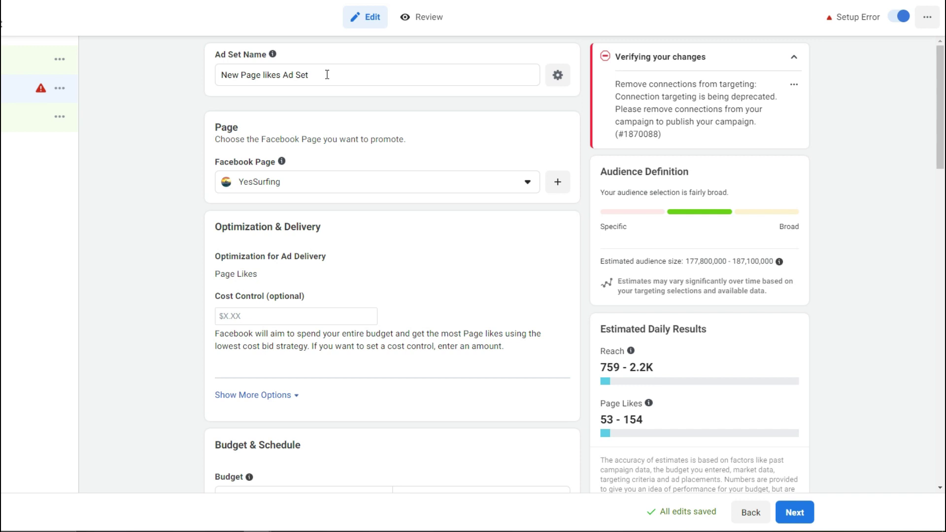
# Step: Set the ad set's daily budget to $5.00
pyautogui.click(327, 75)
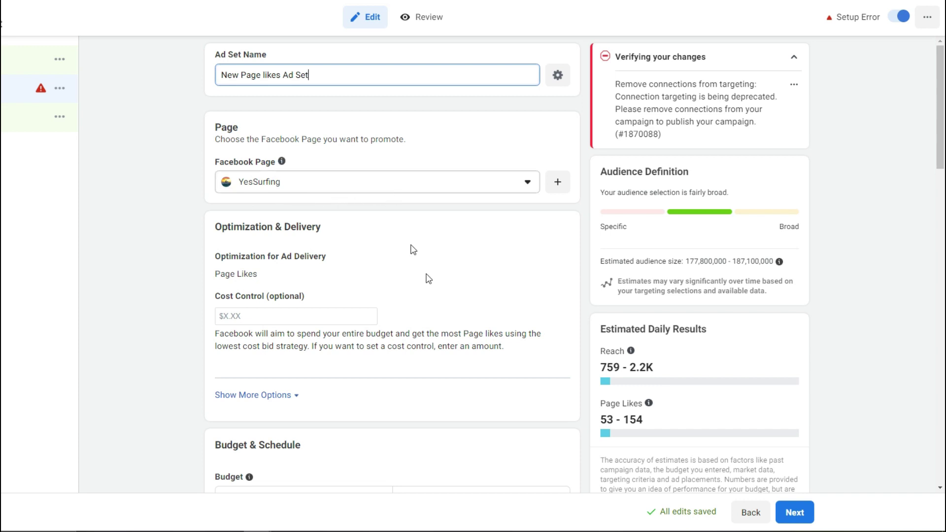
pyautogui.scroll(-5, 443, 300)
pyautogui.scroll(-3, 443, 297)
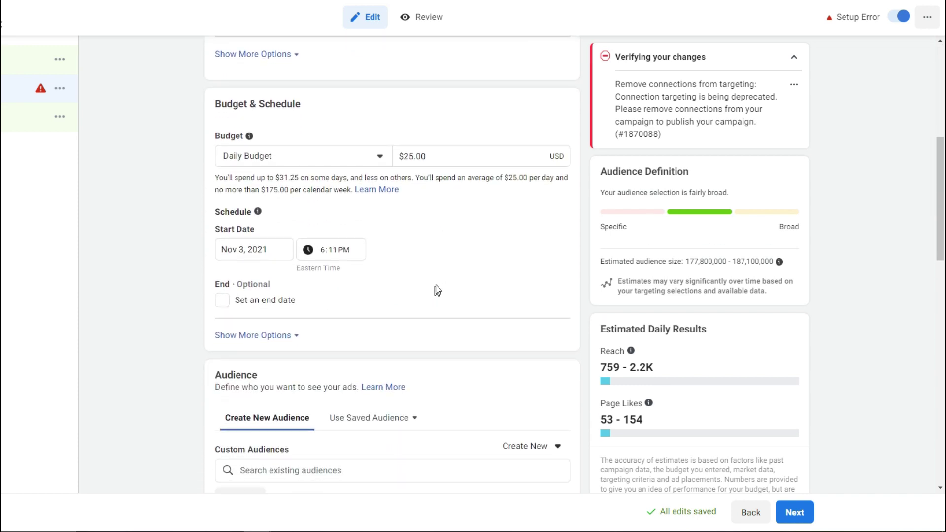
pyautogui.click(412, 157)
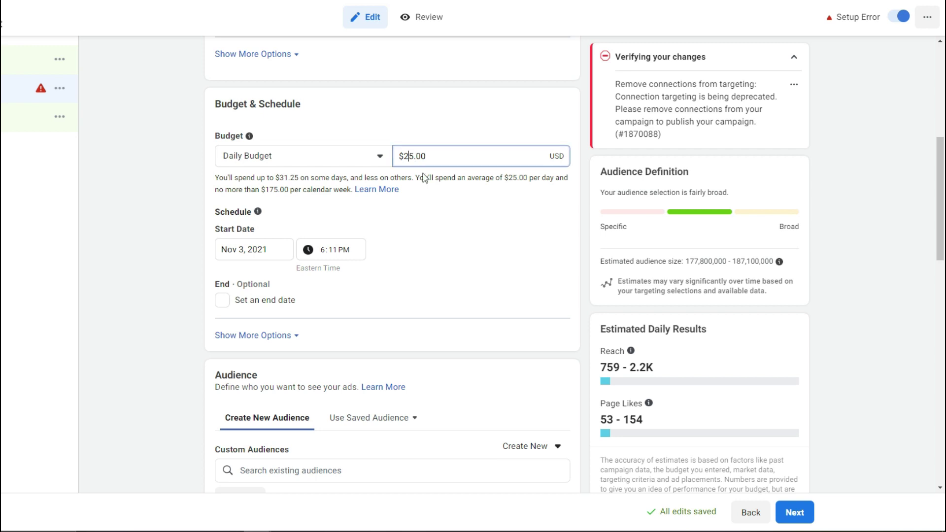
pyautogui.press('BackSpace')
pyautogui.click(468, 212)
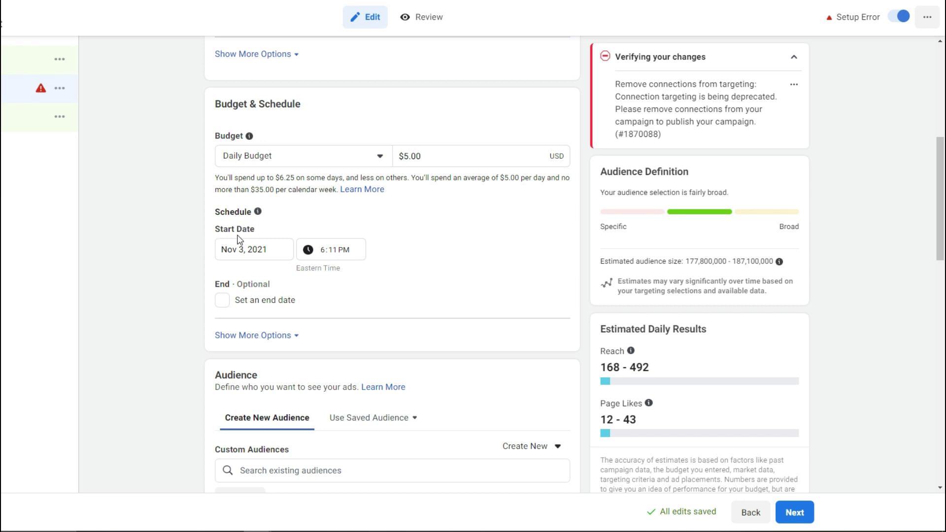
pyautogui.click(268, 253)
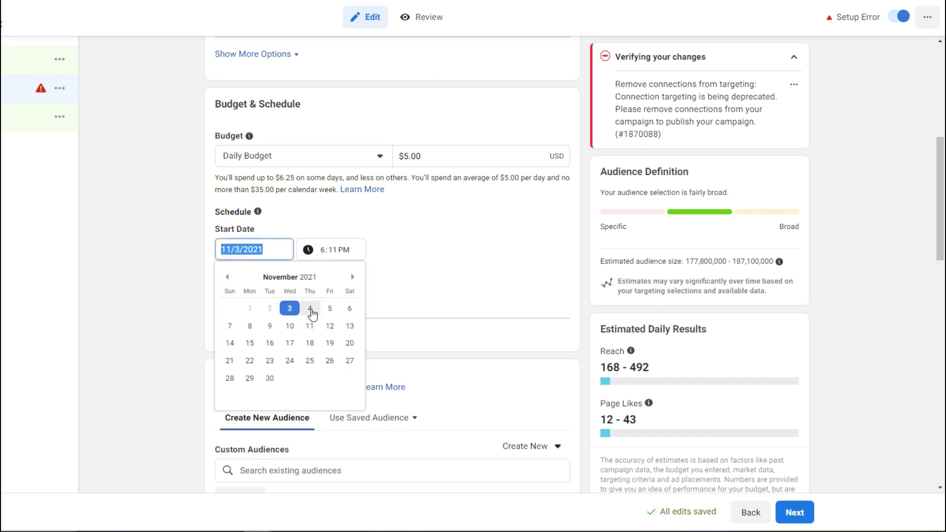
pyautogui.click(411, 291)
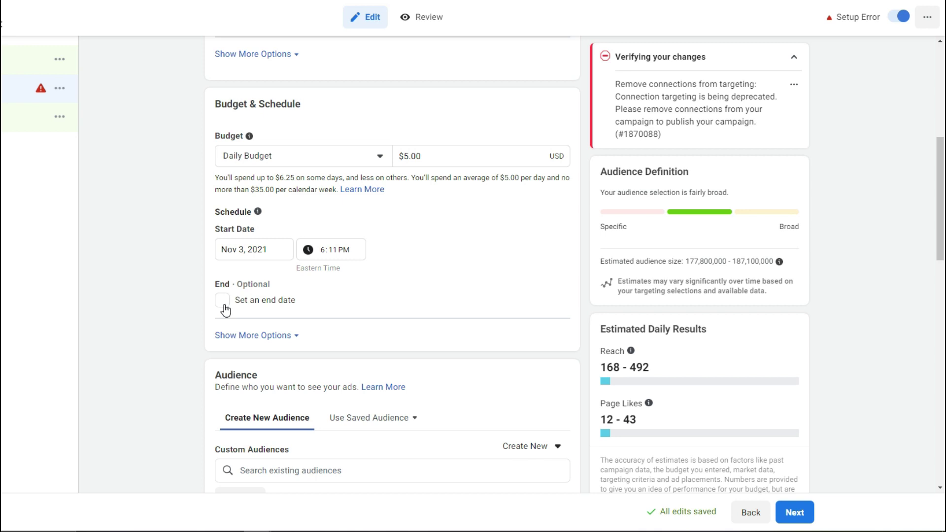
pyautogui.moveTo(939, 167); pyautogui.dragTo(937, 253)
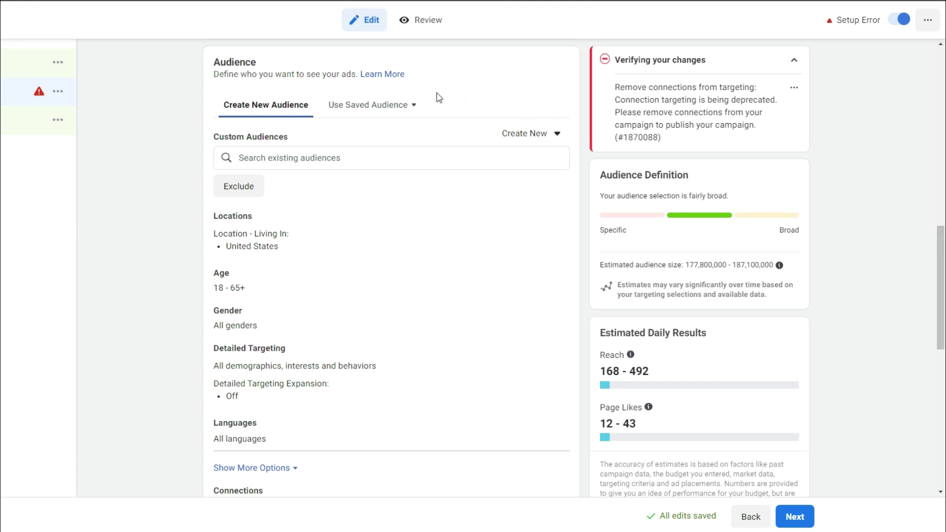
pyautogui.click(415, 108)
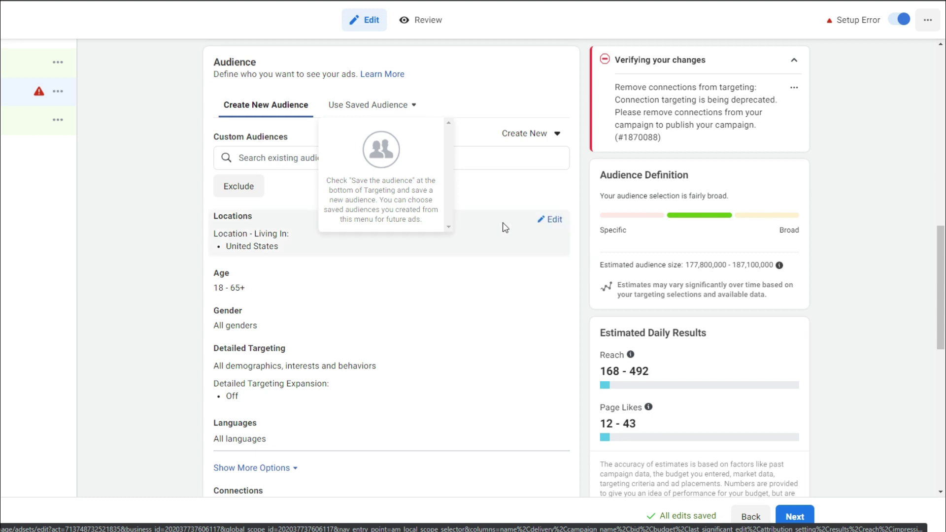
pyautogui.click(169, 177)
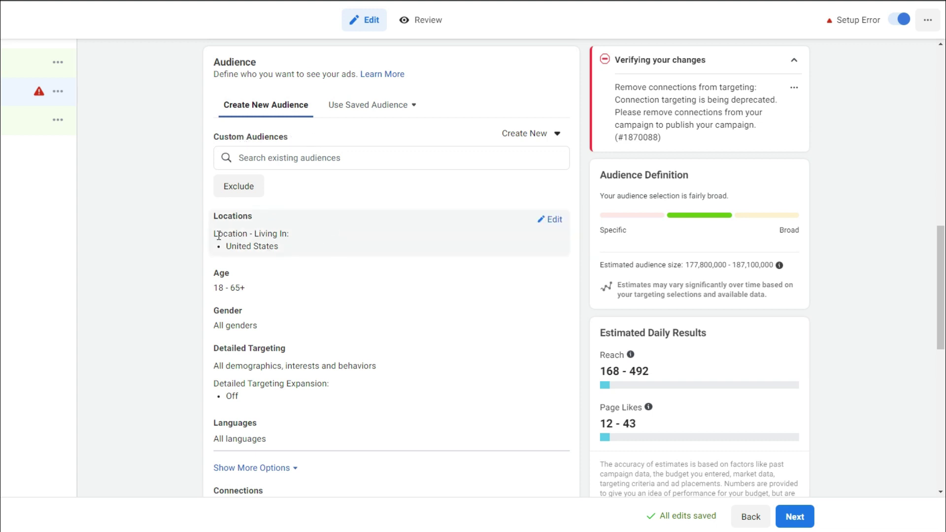
# Step: Edit the audience's locations and make Worldwide the included region
pyautogui.moveTo(259, 215)
pyautogui.click(554, 220)
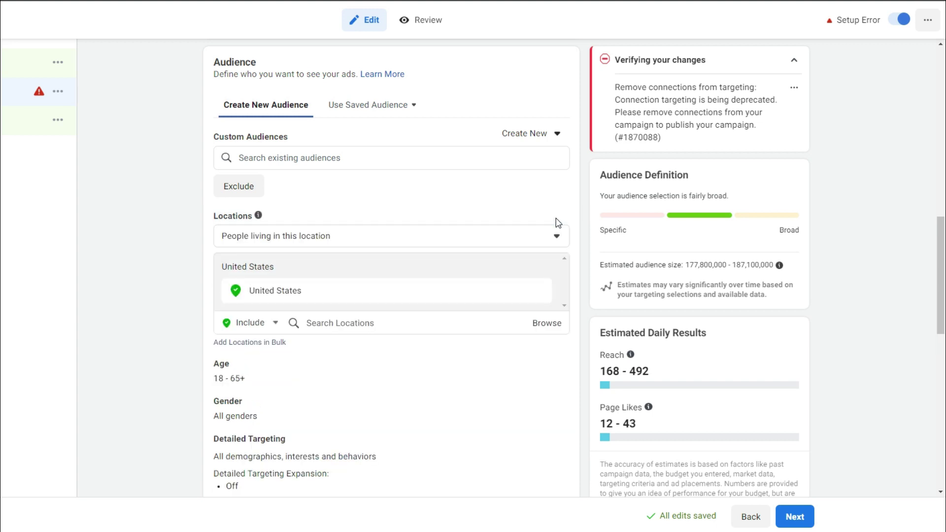
pyautogui.click(323, 324)
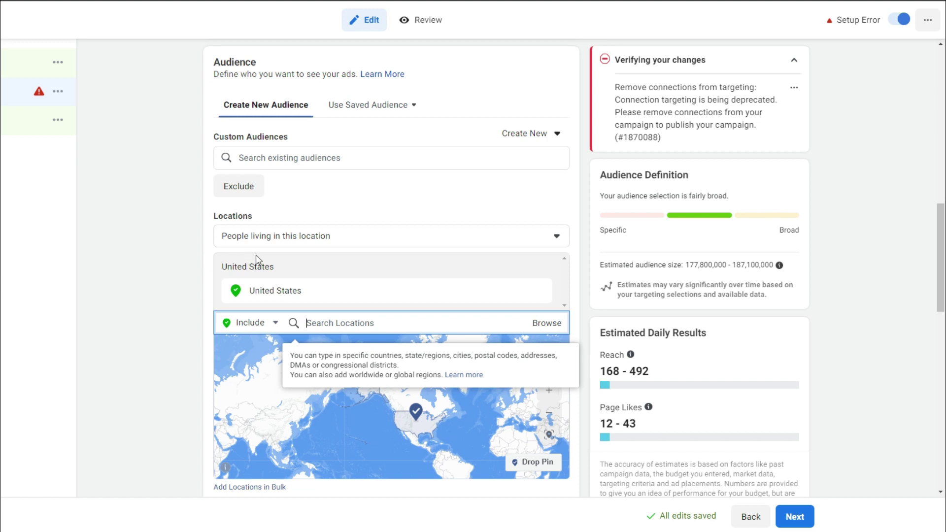
pyautogui.click(379, 237)
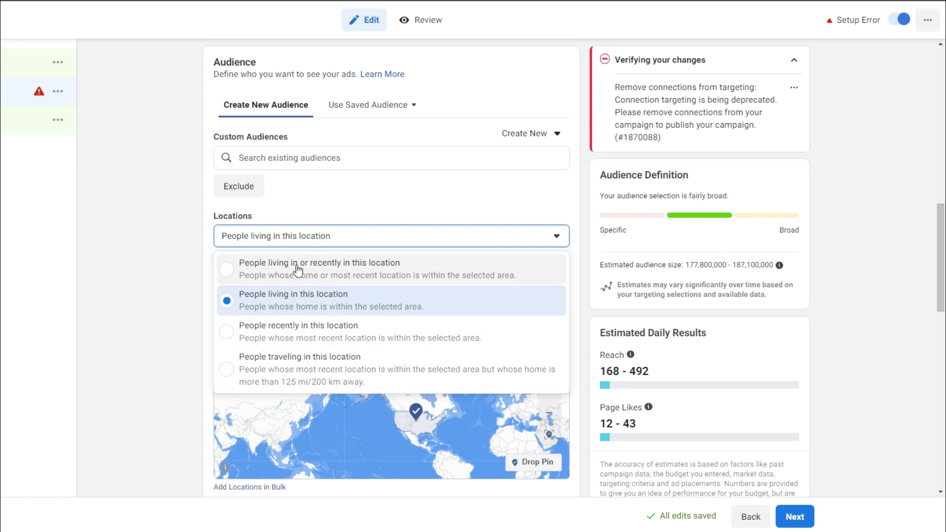
pyautogui.click(194, 251)
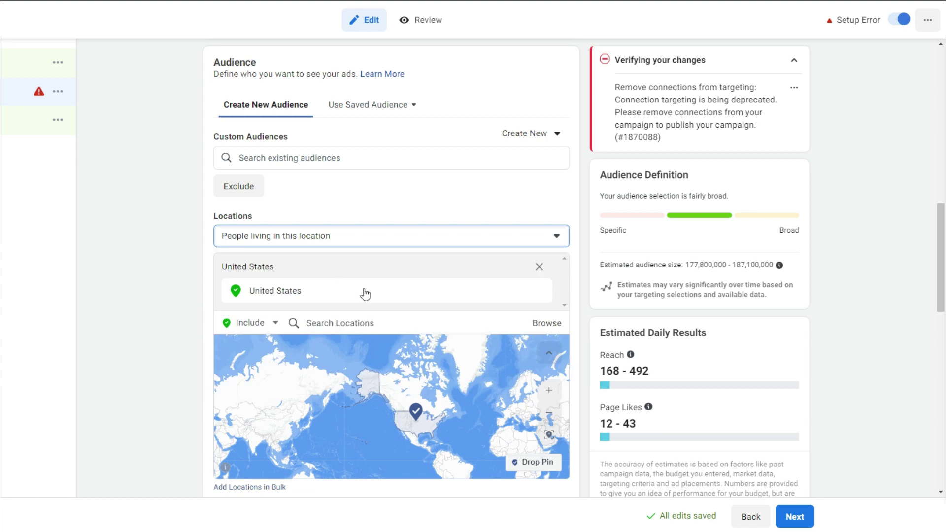
pyautogui.click(344, 323)
pyautogui.write('worldwide')
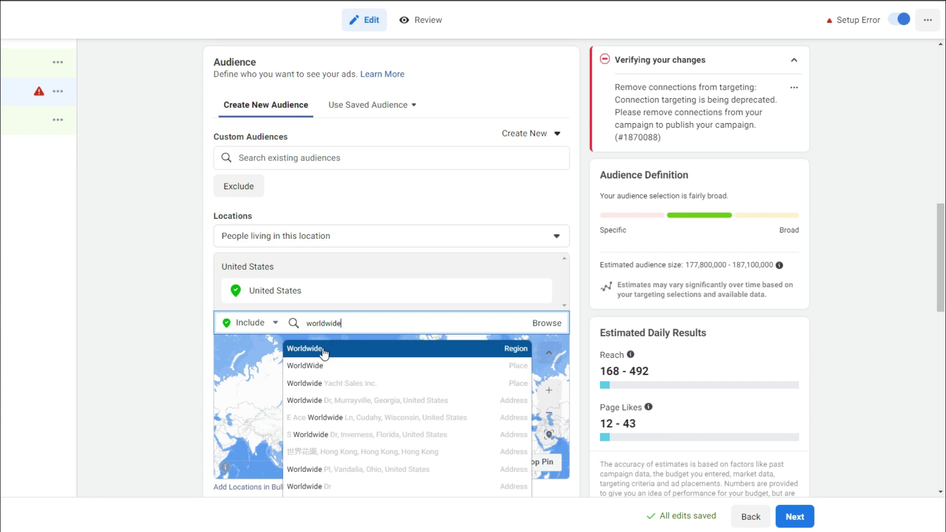
pyautogui.press('Return')
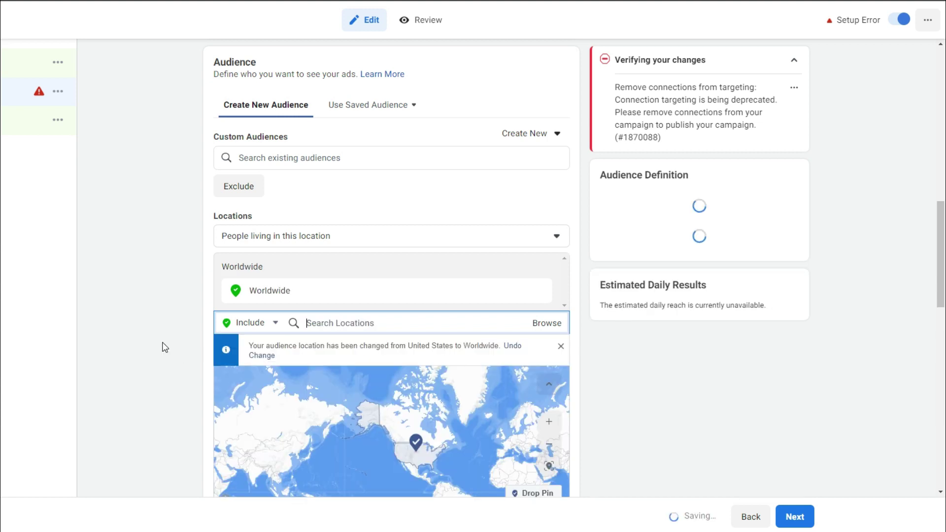
# Step: Exclude Canada from the worldwide audience locations, and remove that exclusion again
pyautogui.scroll(-3, 168, 350)
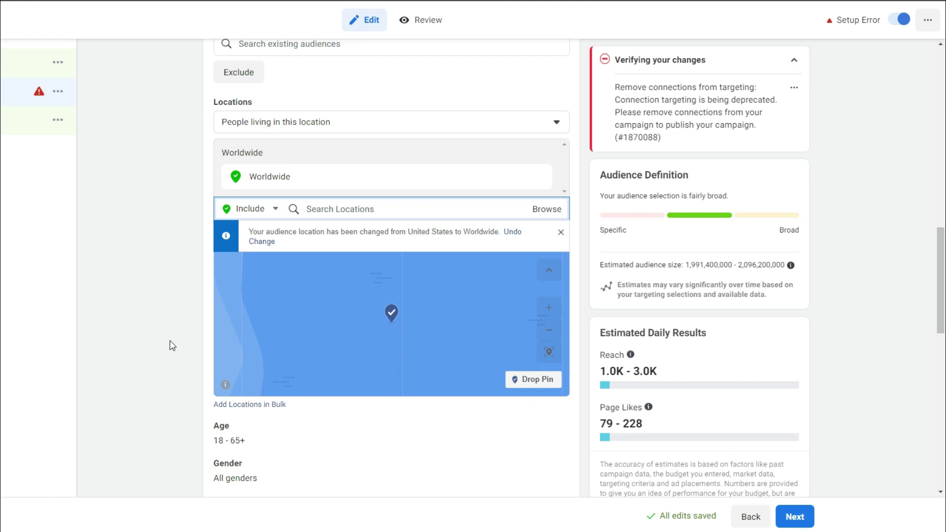
pyautogui.click(276, 212)
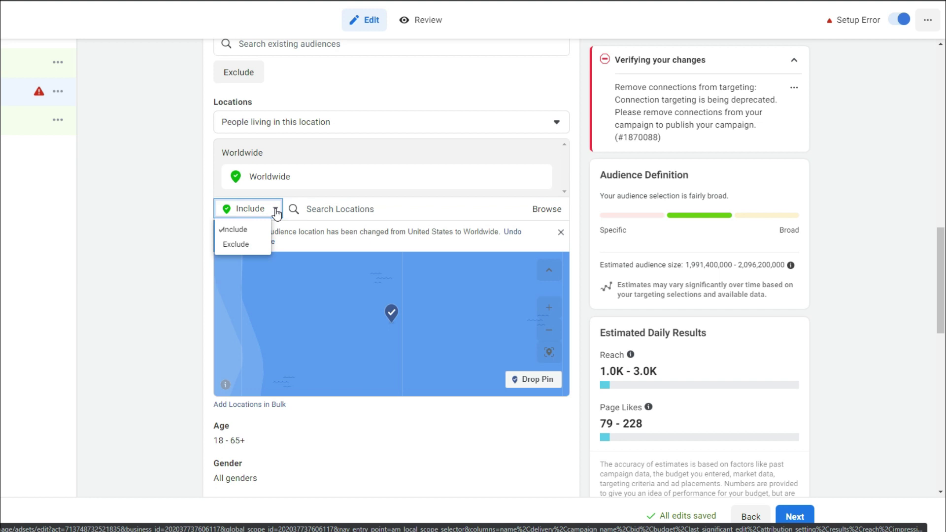
pyautogui.click(251, 248)
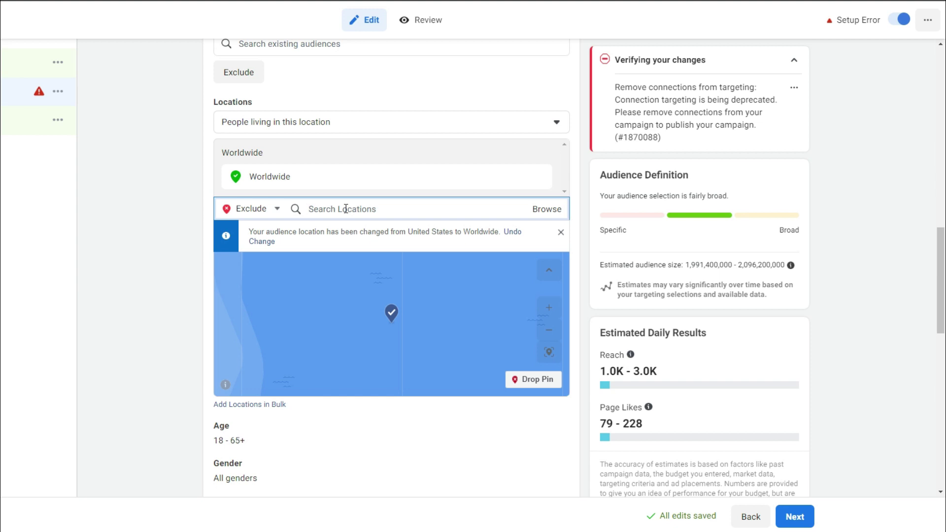
pyautogui.write('canada')
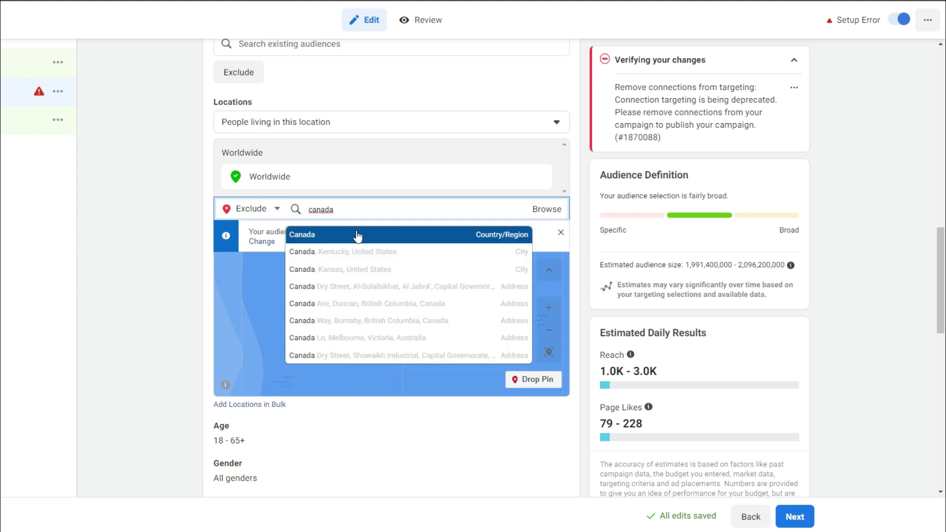
pyautogui.click(357, 235)
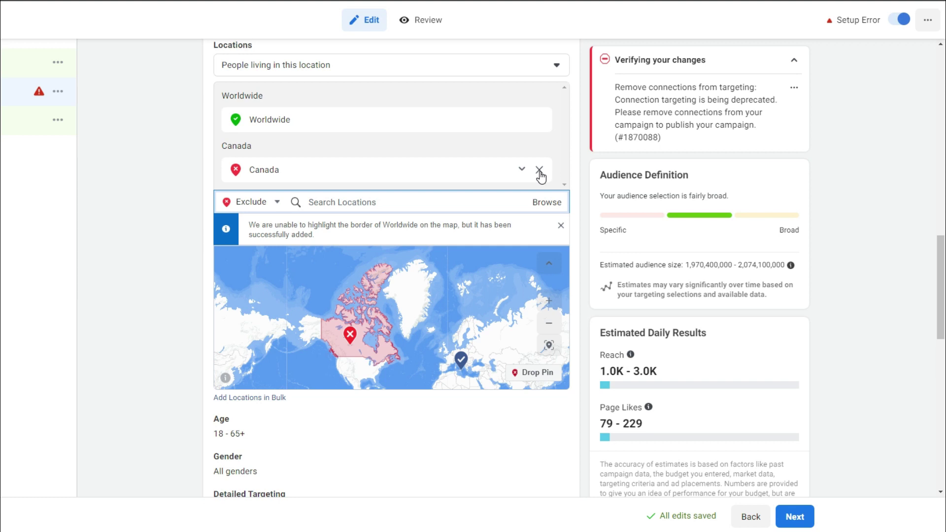
pyautogui.click(540, 170)
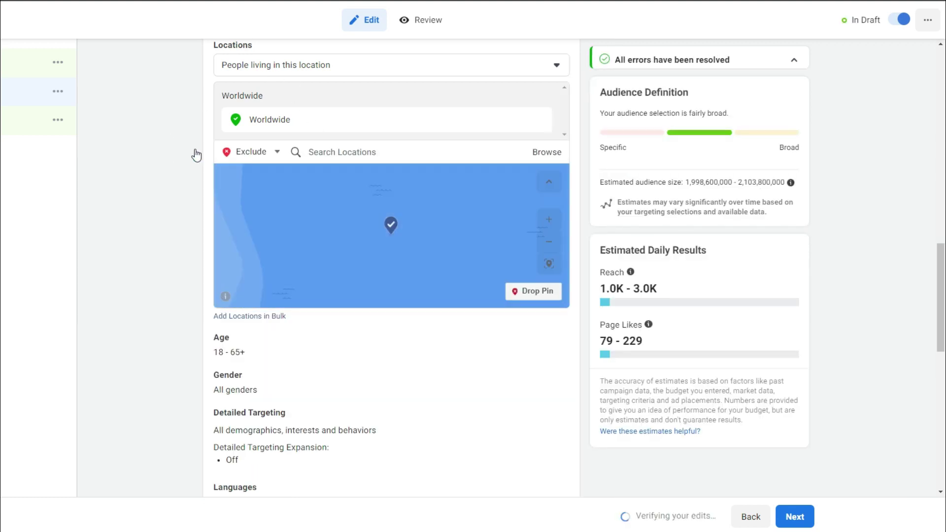
# Step: Set the audience's age range to 21–55 and open the gender selection for editing
pyautogui.scroll(-2, 133, 279)
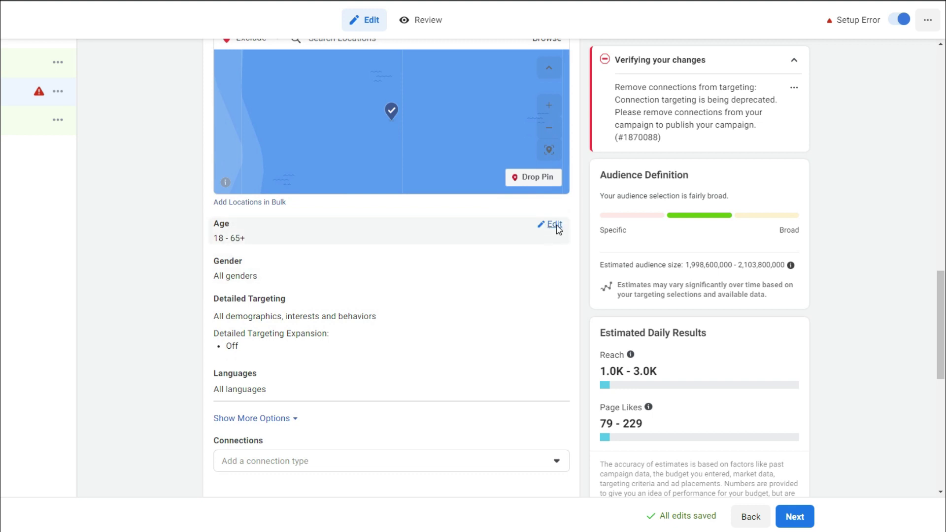
pyautogui.click(555, 227)
pyautogui.click(257, 244)
pyautogui.scroll(-2, 261, 345)
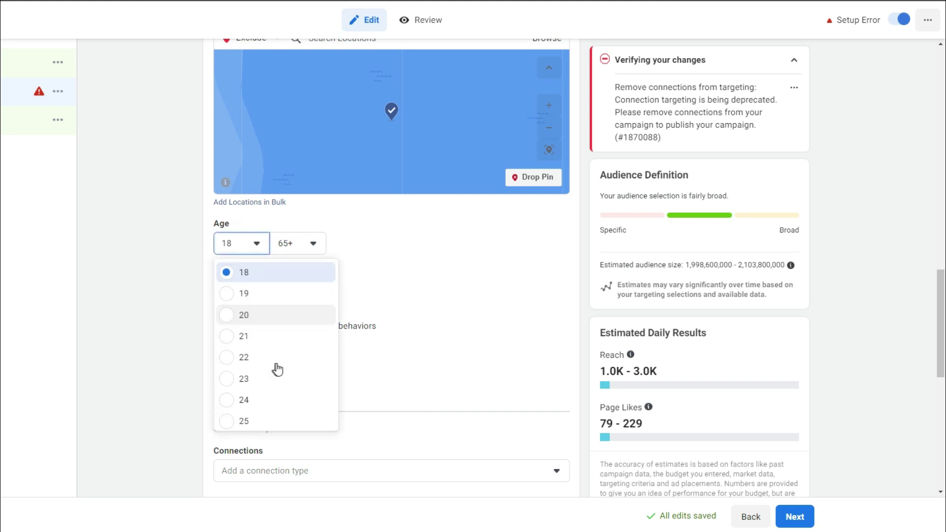
pyautogui.click(256, 330)
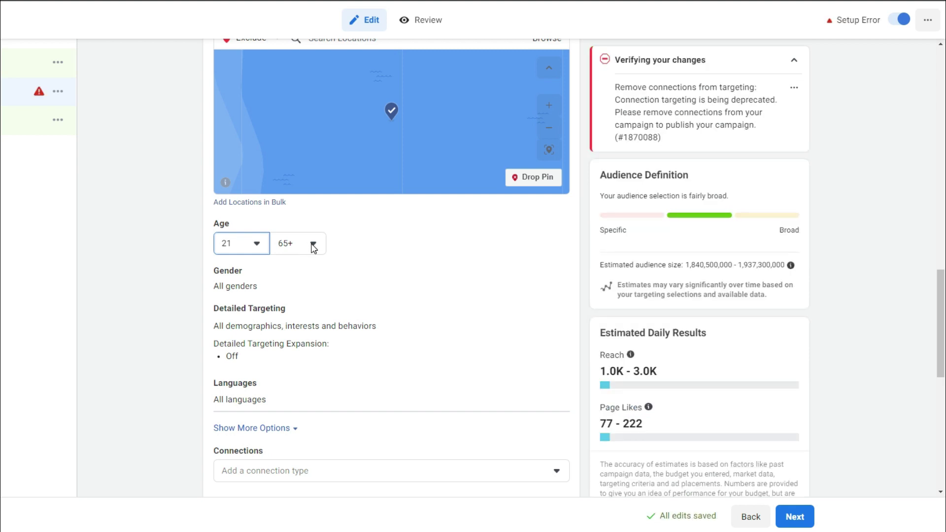
pyautogui.click(314, 246)
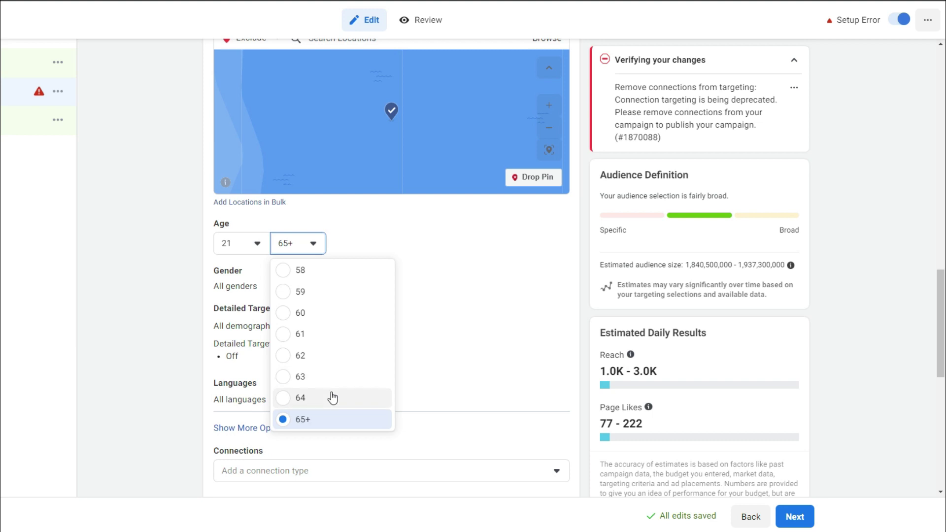
pyautogui.scroll(1, 333, 397)
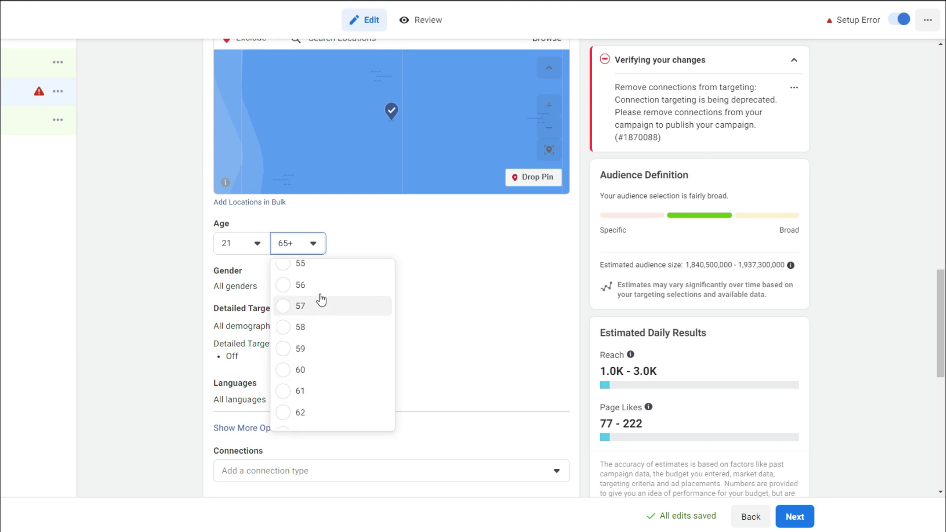
pyautogui.click(321, 276)
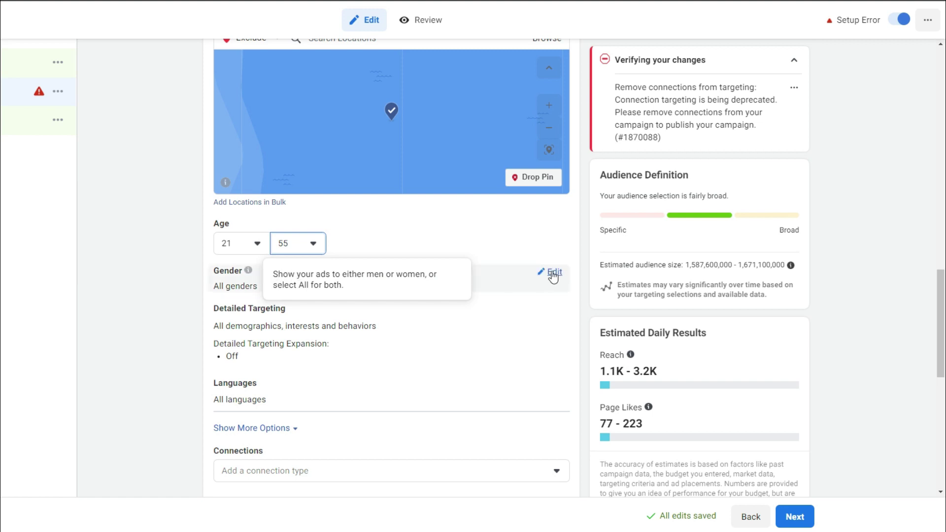
pyautogui.click(553, 274)
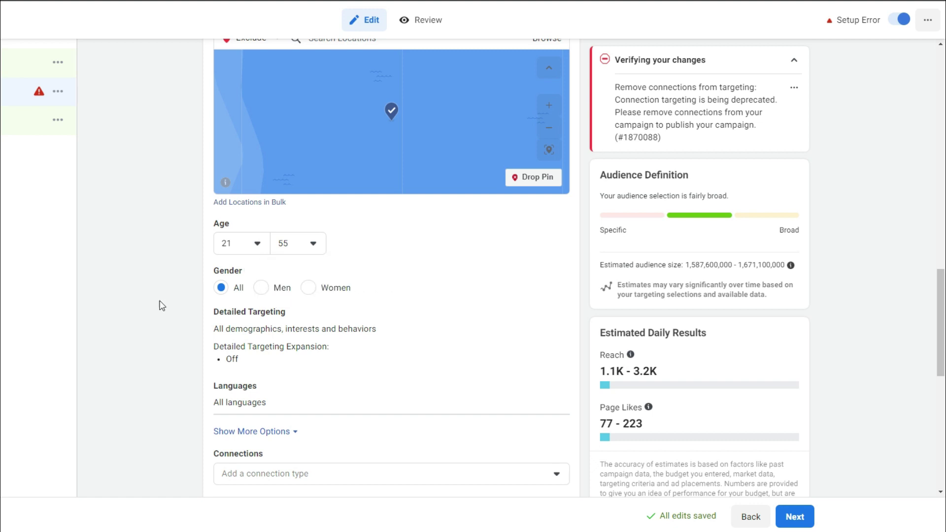
# Step: Search the detailed targeting options for "surf" and add the Surfing interest to the included audience
pyautogui.scroll(-1, 167, 316)
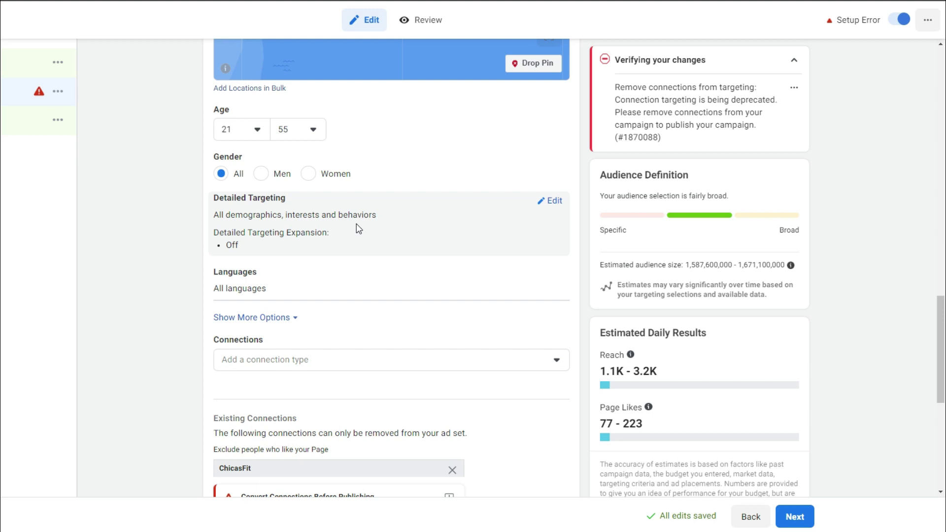
pyautogui.click(555, 203)
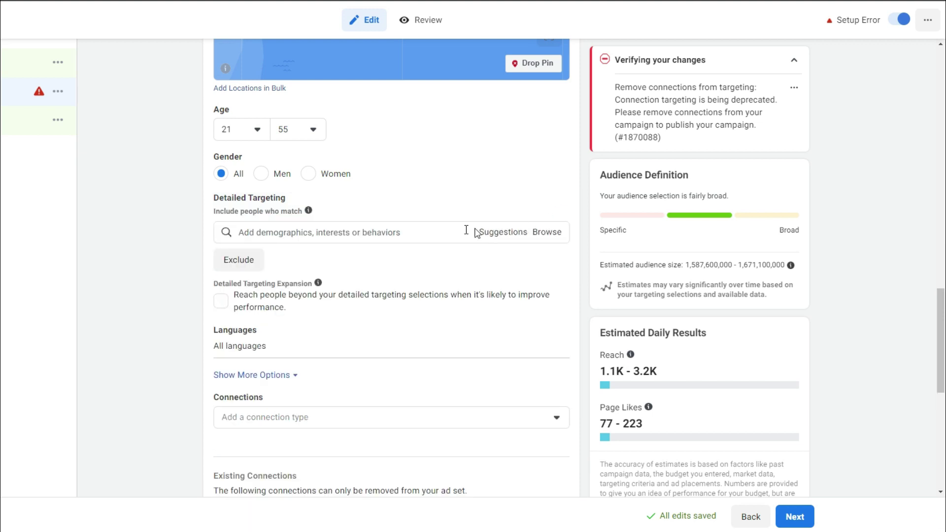
pyautogui.click(297, 231)
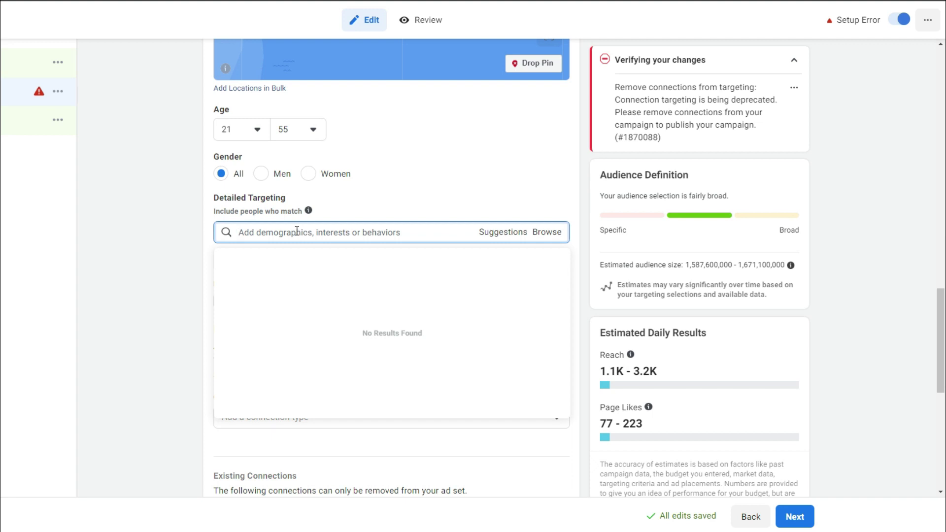
pyautogui.write('sufr')
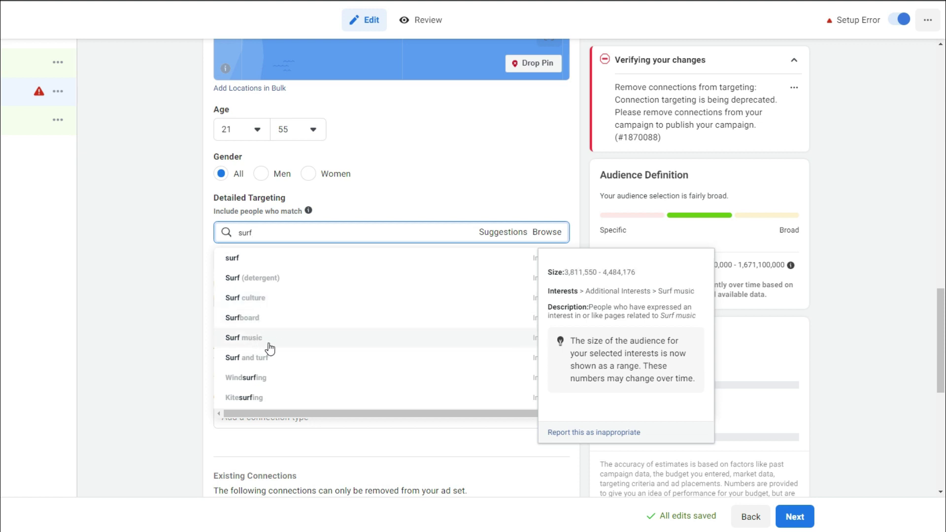
pyautogui.scroll(-3, 277, 387)
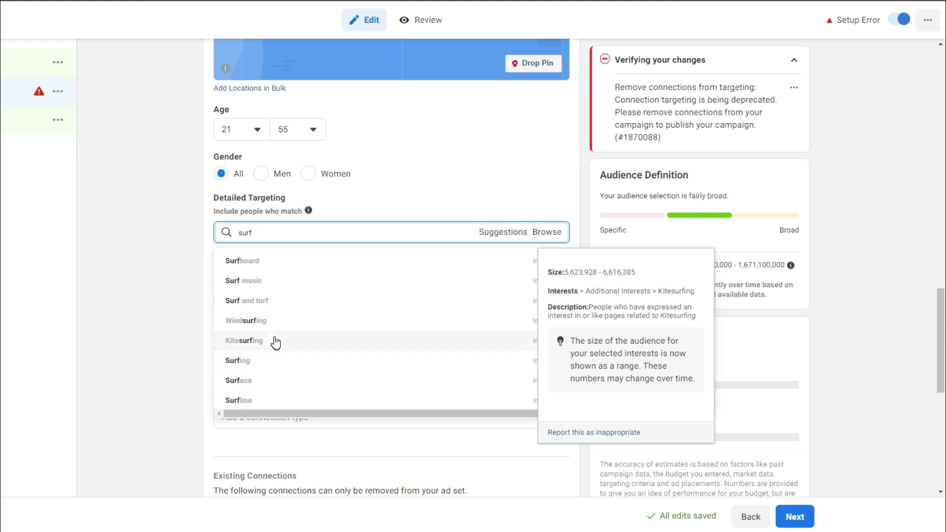
pyautogui.scroll(-3, 279, 350)
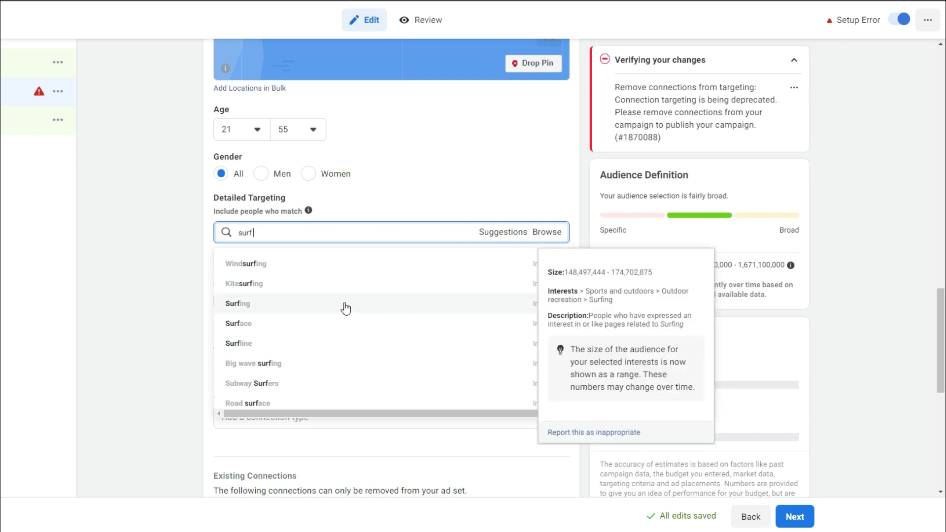
pyautogui.click(274, 309)
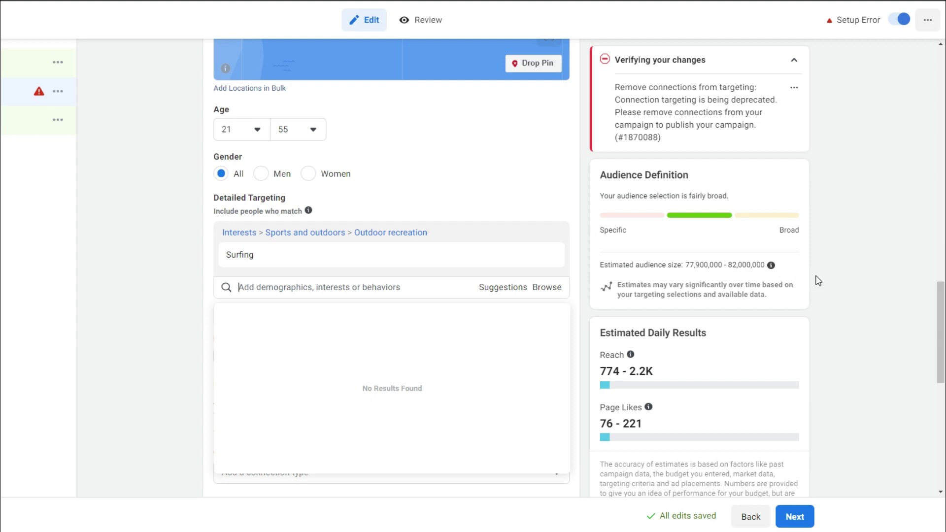
# Step: Look through the suggested detailed targeting options related to the Surfing interest
pyautogui.click(498, 290)
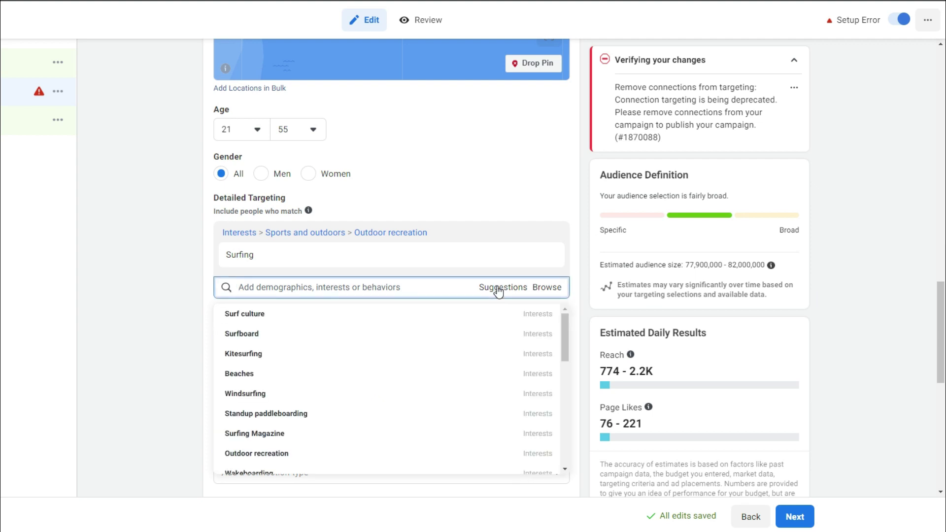
pyautogui.moveTo(515, 321)
pyautogui.moveTo(565, 323)
pyautogui.mouseDown()
pyautogui.moveTo(565, 437)
pyautogui.moveTo(567, 306)
pyautogui.mouseUp()
# Step: Browse the Demographics and Interests targeting categories, including the subcategories of Hobbies and activities
pyautogui.click(551, 293)
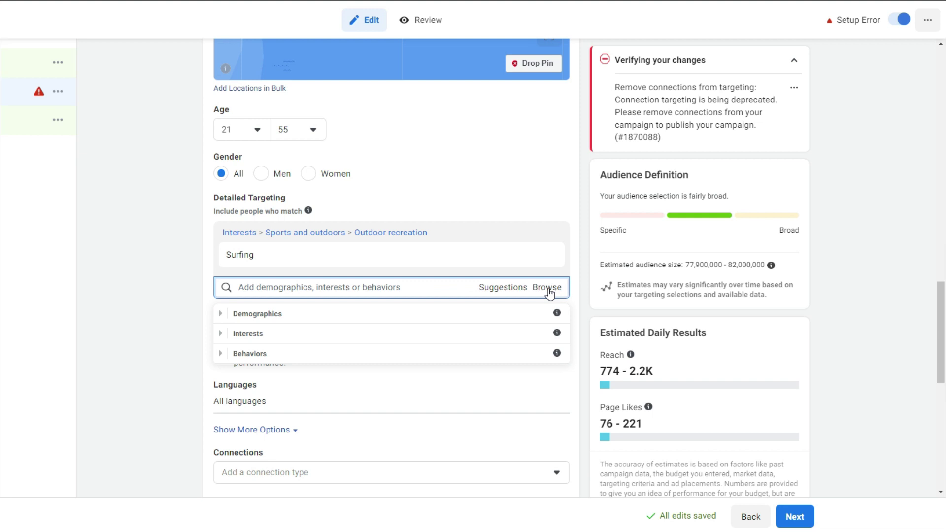
pyautogui.click(221, 317)
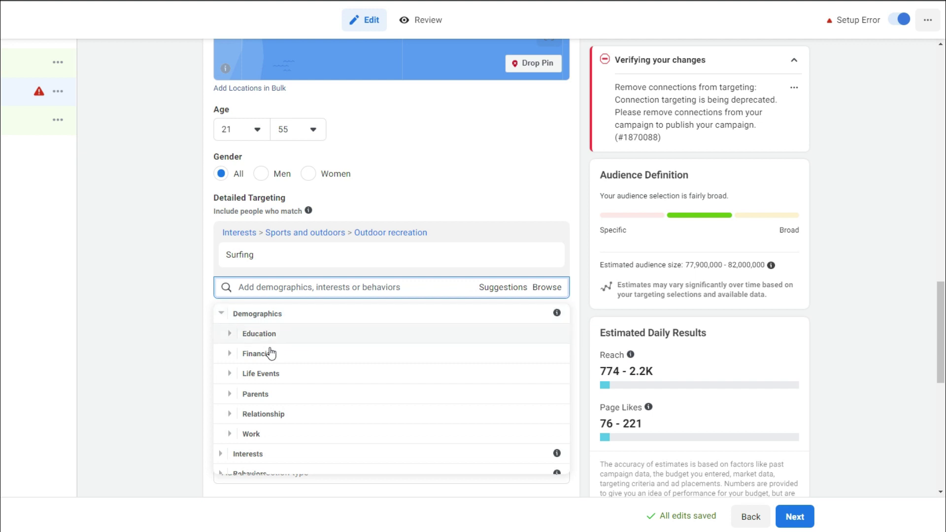
pyautogui.scroll(-1, 260, 434)
pyautogui.click(221, 445)
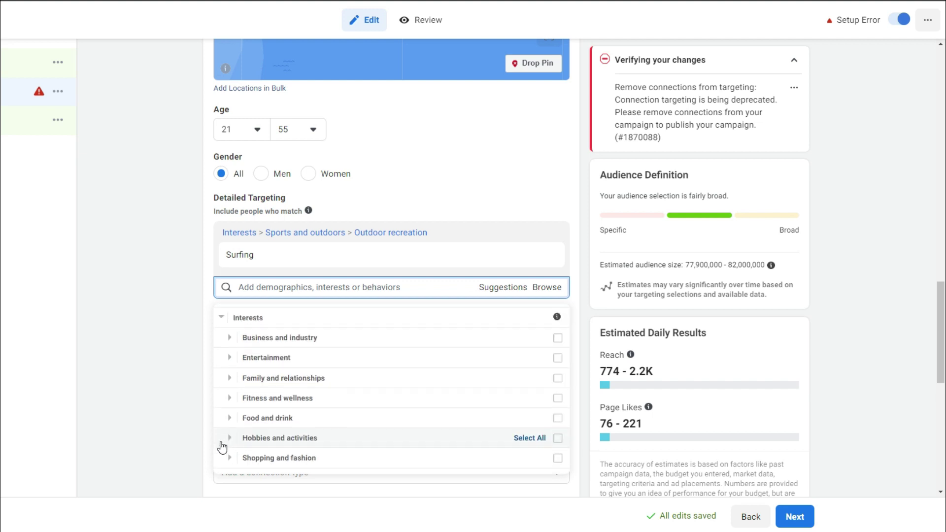
pyautogui.scroll(-2, 315, 394)
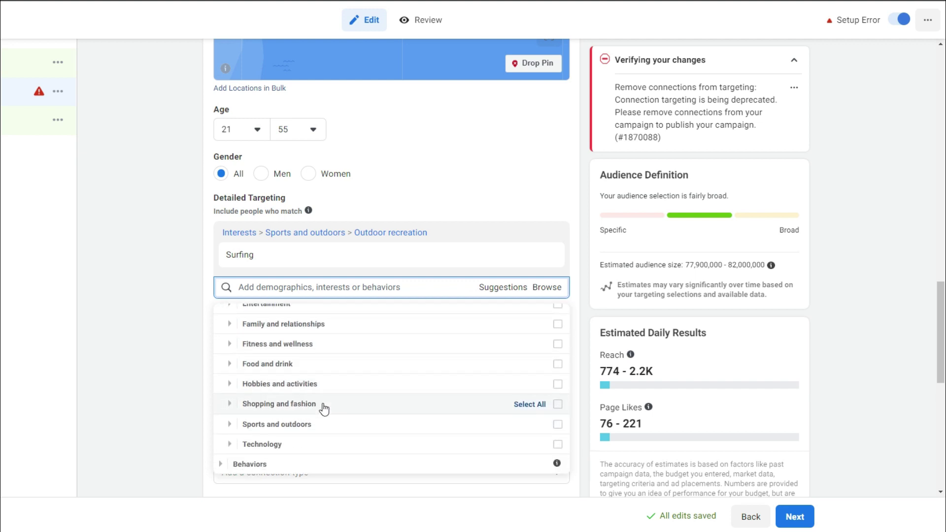
pyautogui.click(230, 388)
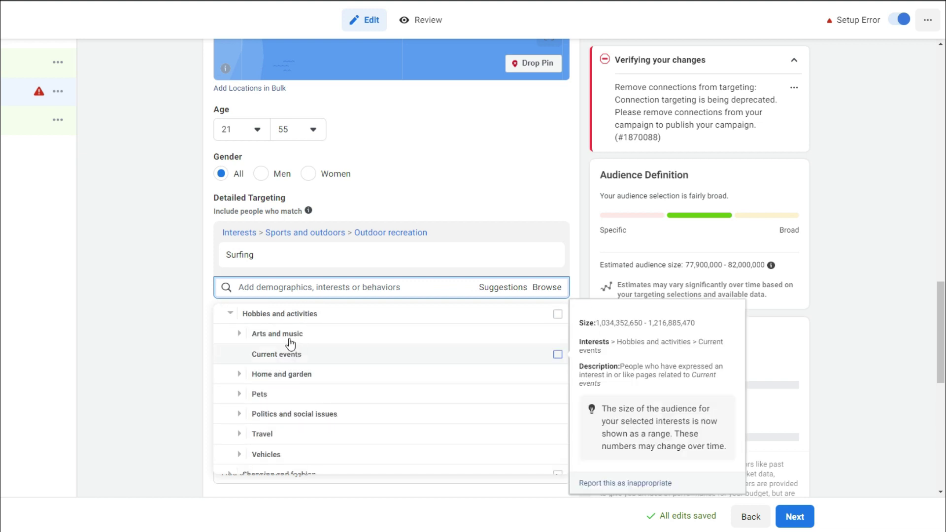
pyautogui.click(232, 315)
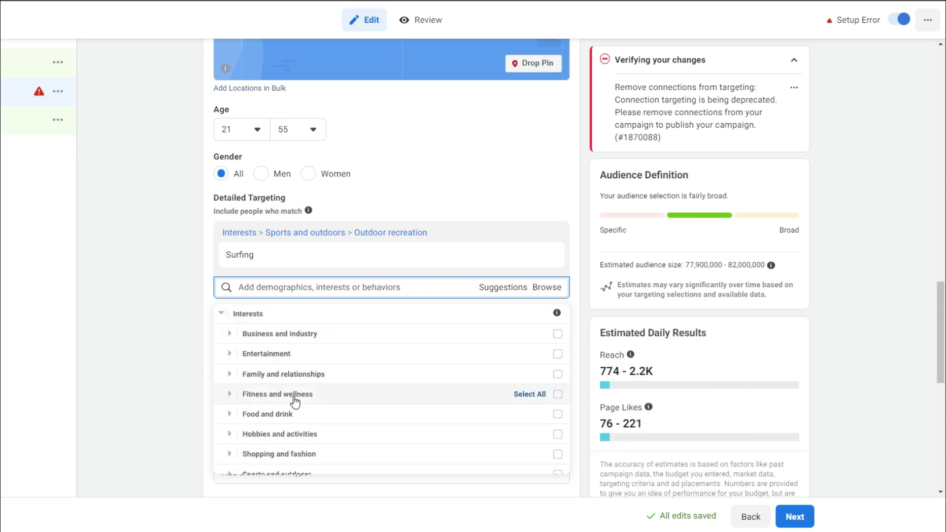
# Step: Examine the individual sports available as interests within Sports and outdoors
pyautogui.scroll(-1, 327, 397)
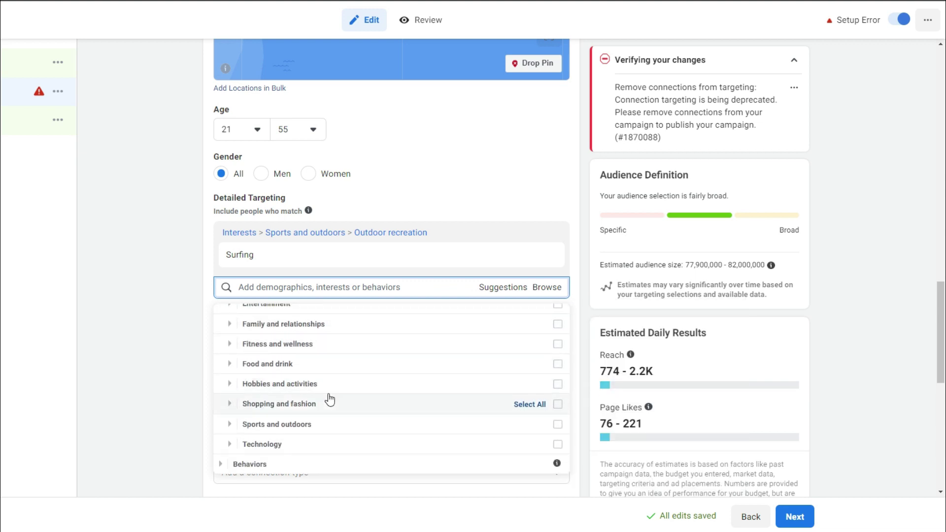
pyautogui.click(229, 427)
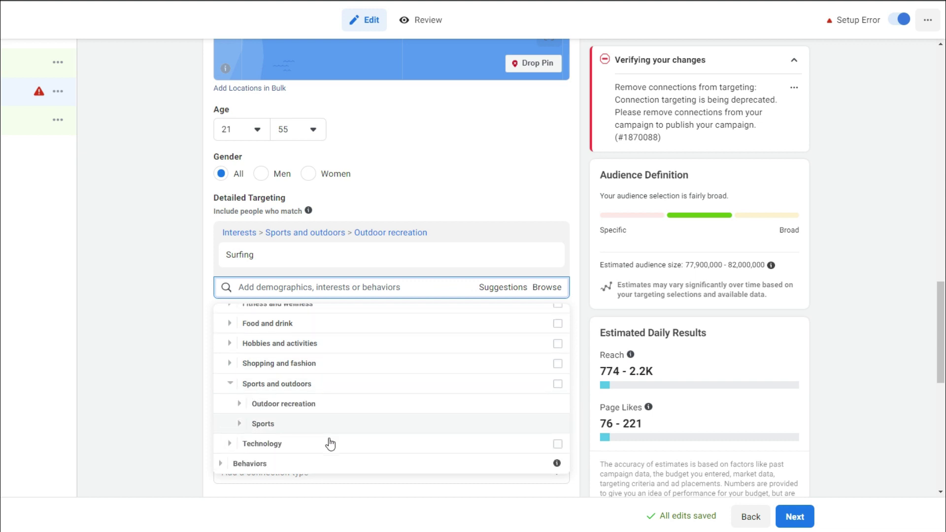
pyautogui.click(241, 429)
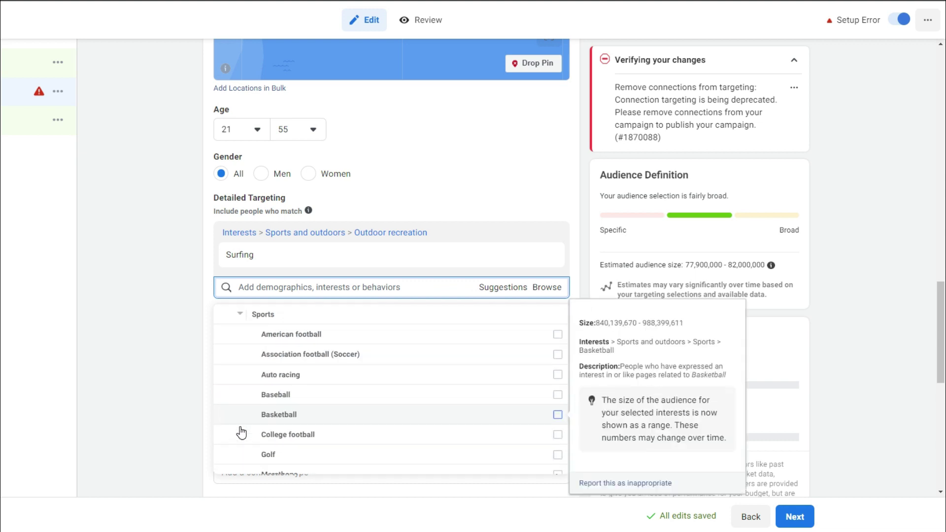
pyautogui.scroll(-1, 382, 360)
pyautogui.scroll(-3, 382, 366)
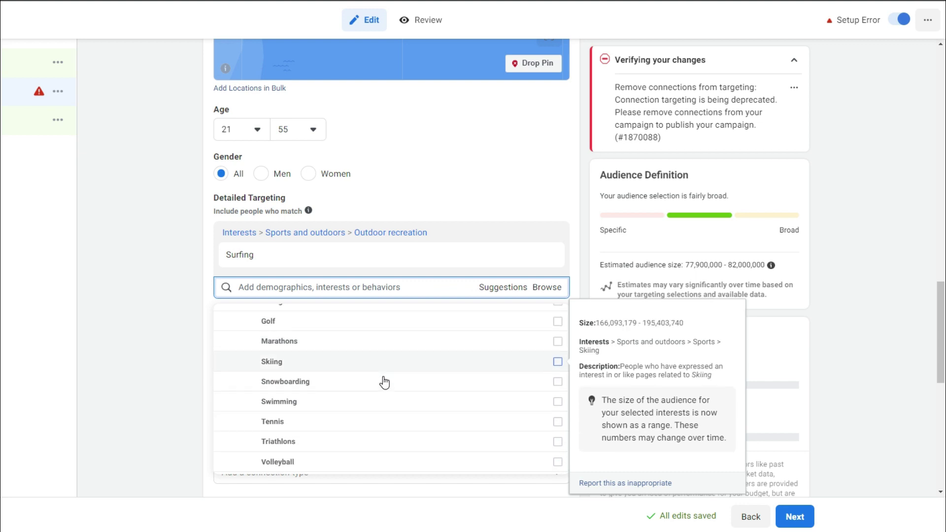
pyautogui.scroll(3, 312, 407)
pyautogui.scroll(2, 389, 373)
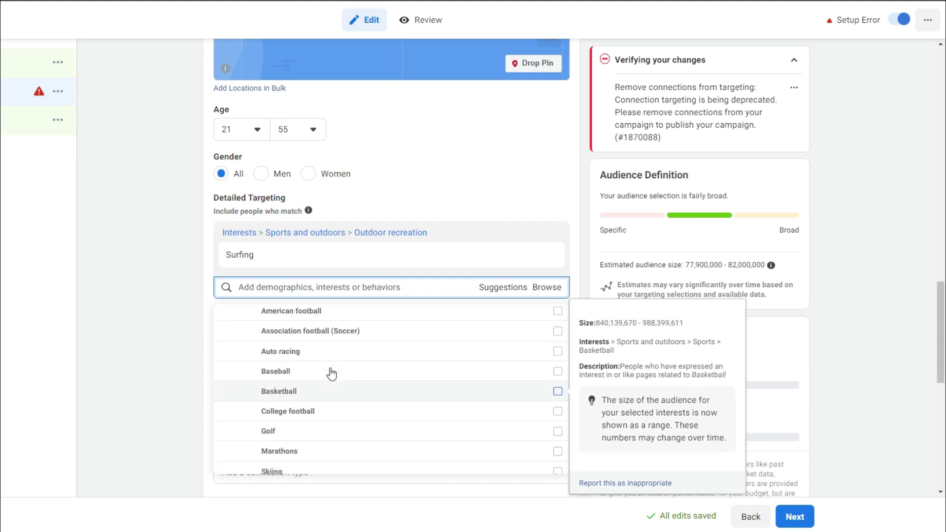
pyautogui.scroll(-3, 377, 419)
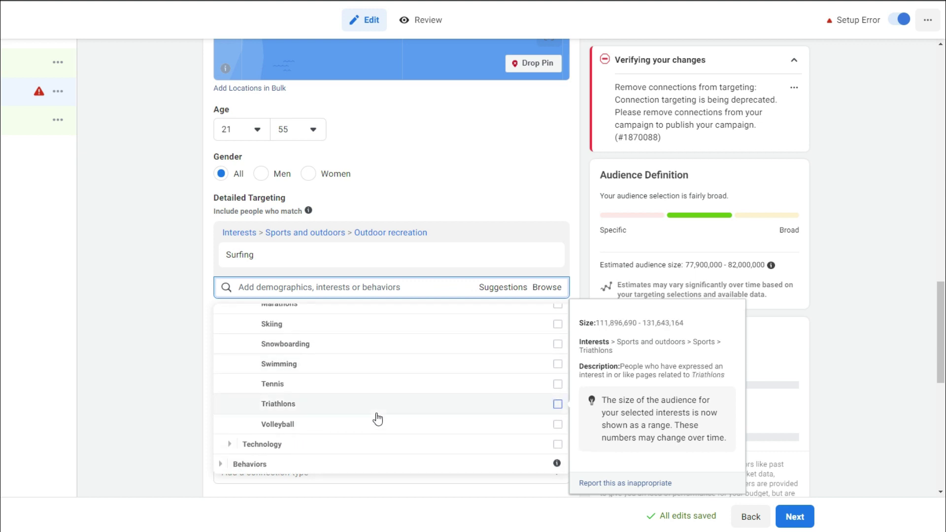
pyautogui.scroll(-1, 302, 440)
# Step: Collapse the Interests categories and expand Behaviors to view its targeting categories
pyautogui.scroll(10, 345, 448)
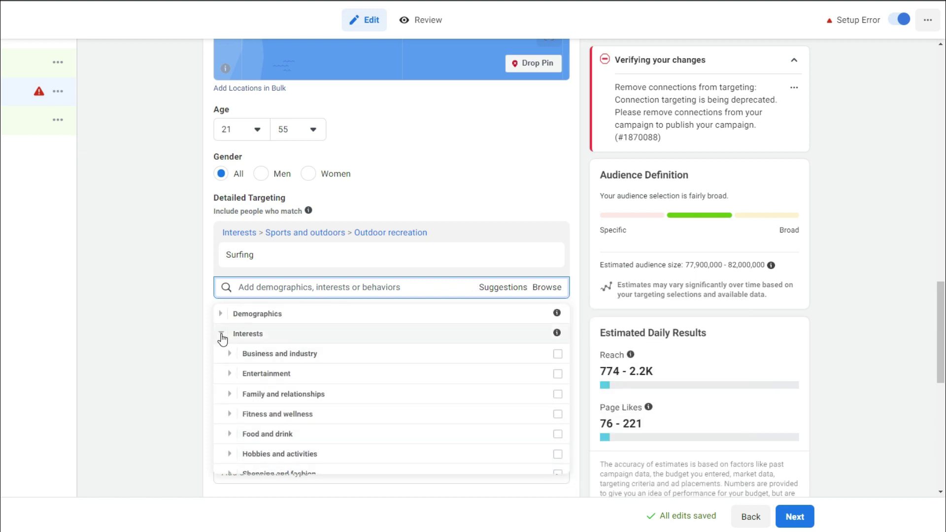
pyautogui.click(220, 340)
pyautogui.click(219, 358)
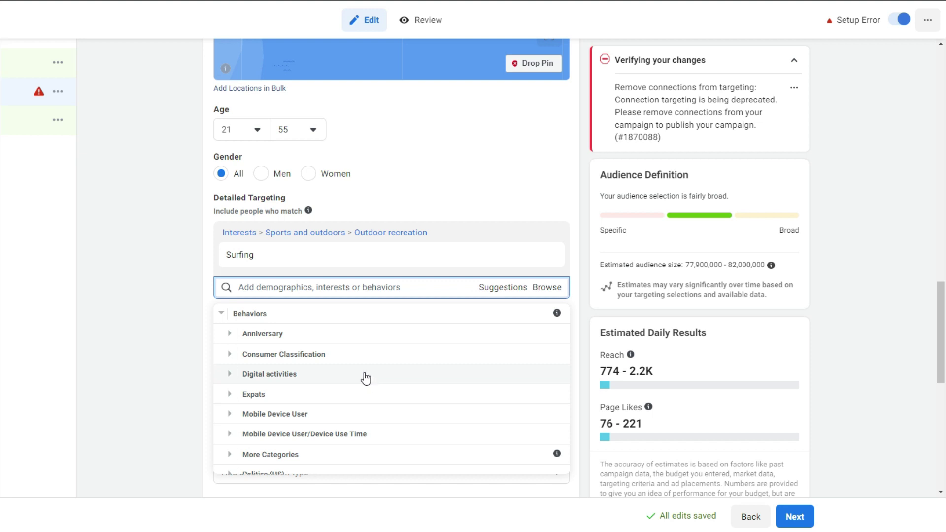
# Step: Look through the targeting categories under Behaviors and collapse the group
pyautogui.scroll(-2, 382, 378)
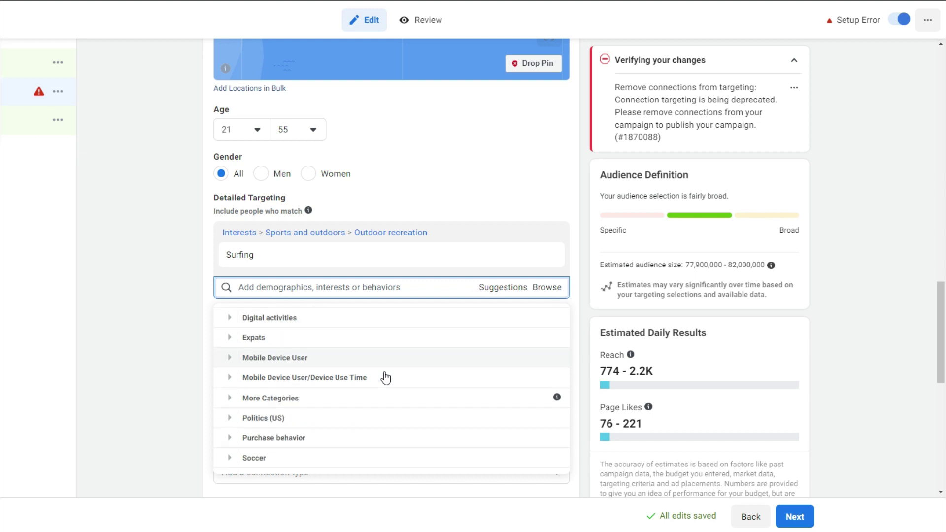
pyautogui.scroll(-1, 385, 382)
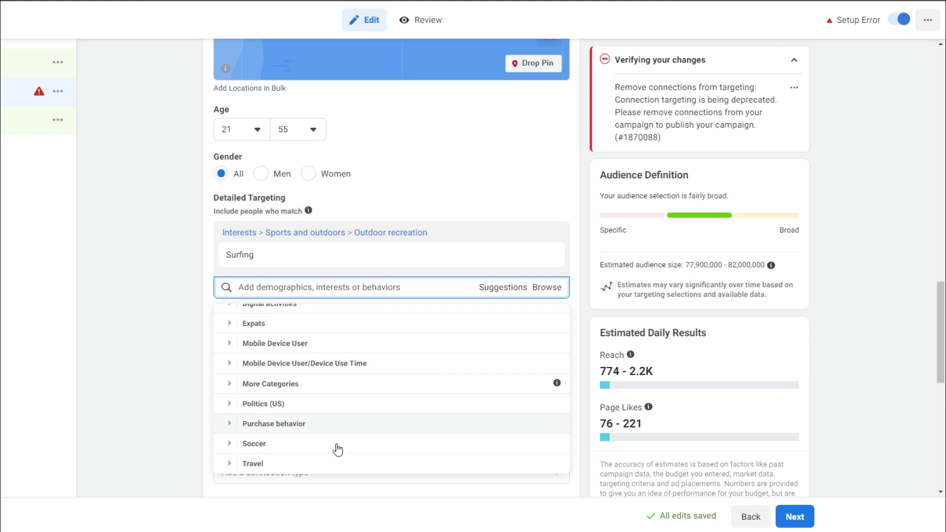
pyautogui.scroll(4, 318, 454)
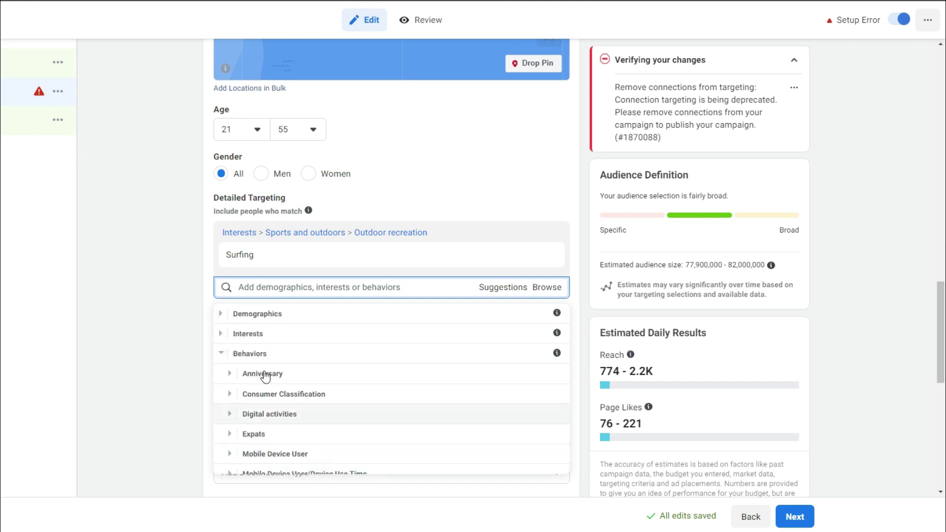
pyautogui.click(221, 354)
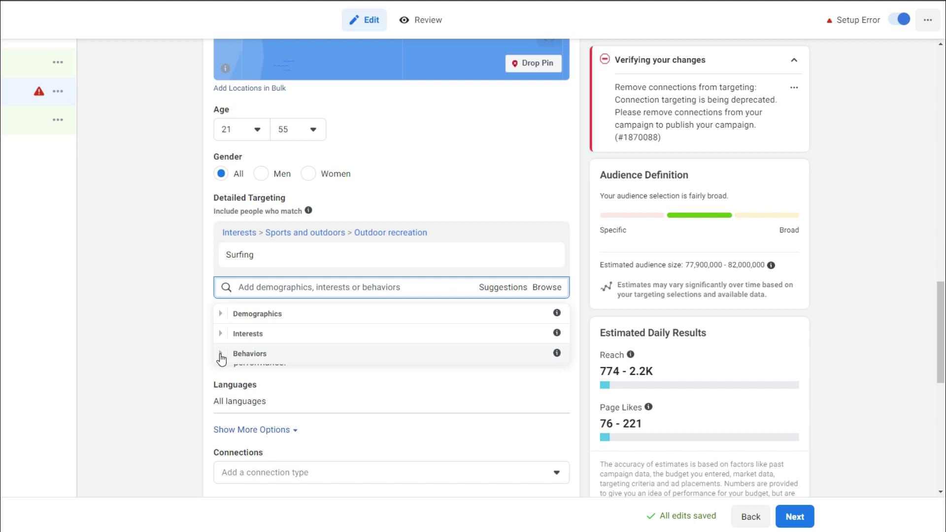
# Step: Search the detailed targeting options for "surf" and add the Big wave surfing interest
pyautogui.click(255, 283)
pyautogui.write('sufr')
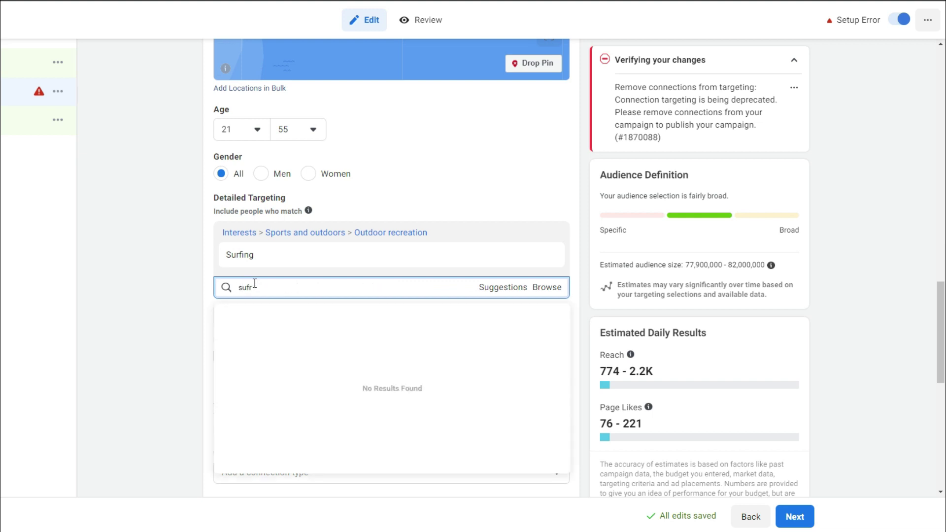
pyautogui.press('BackSpace')
pyautogui.press('BackSpace')
pyautogui.write('rf')
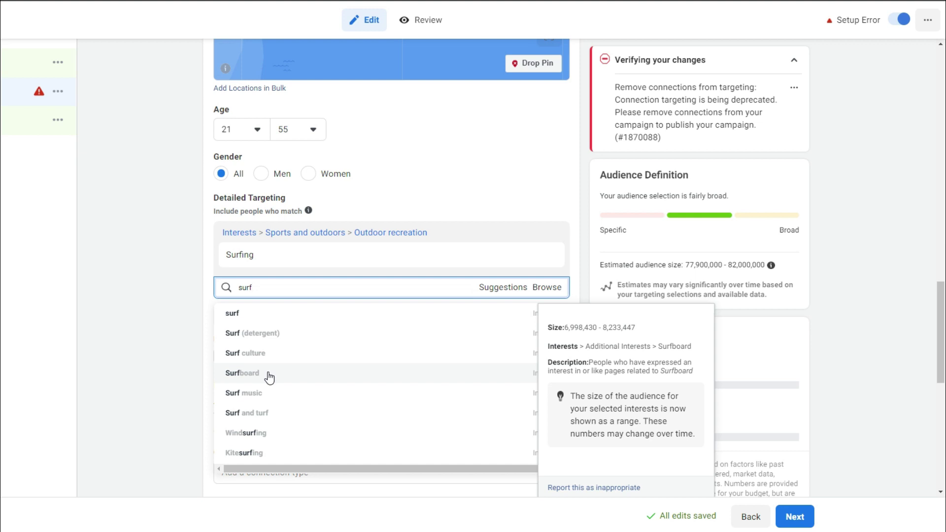
pyautogui.scroll(-1, 298, 377)
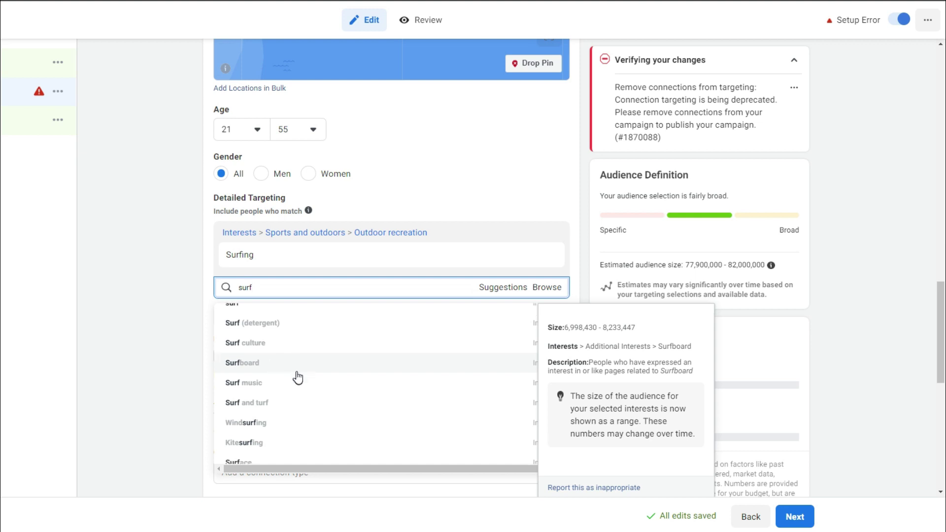
pyautogui.scroll(-2, 298, 379)
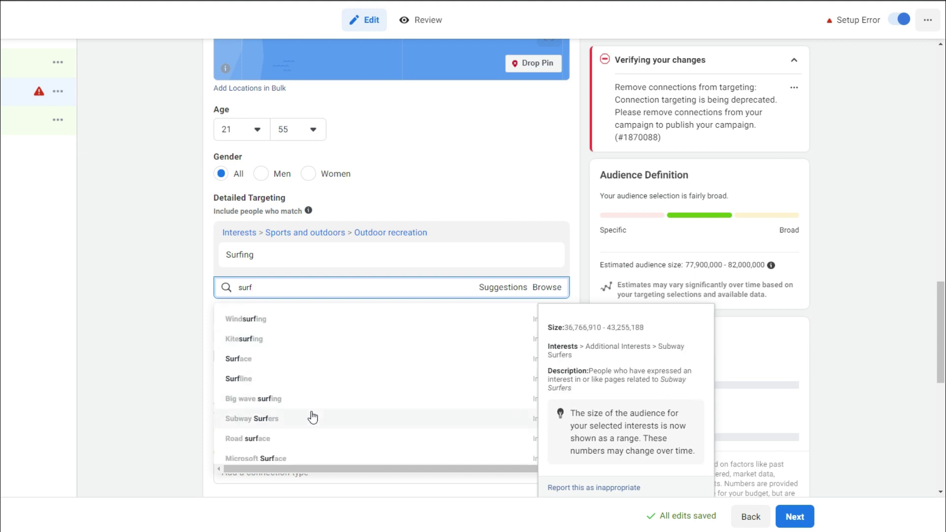
pyautogui.scroll(-1, 312, 425)
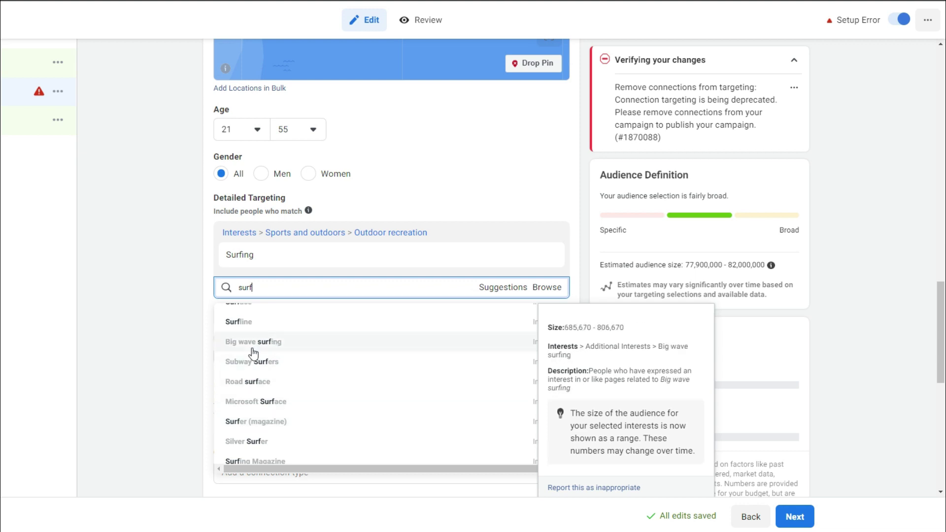
pyautogui.click(319, 350)
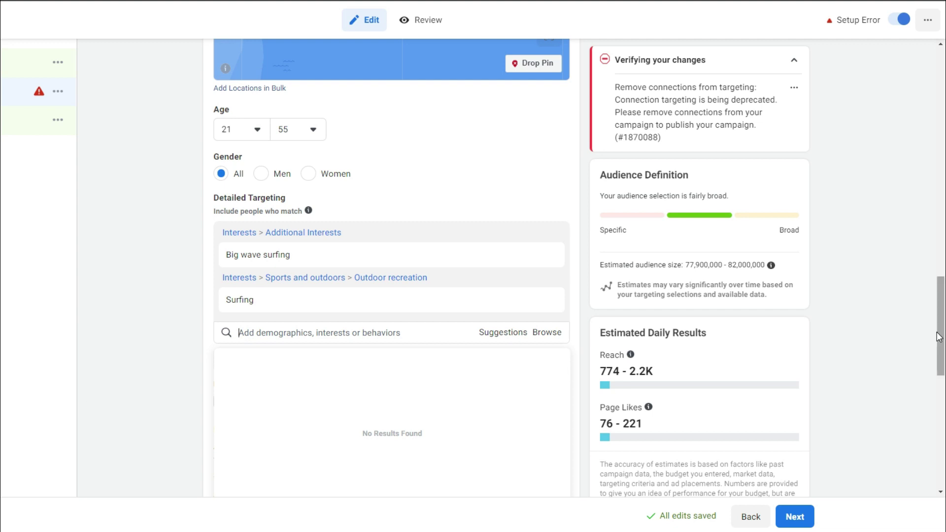
# Step: Restrict the audience's language to English (US)
pyautogui.moveTo(939, 337); pyautogui.dragTo(941, 358)
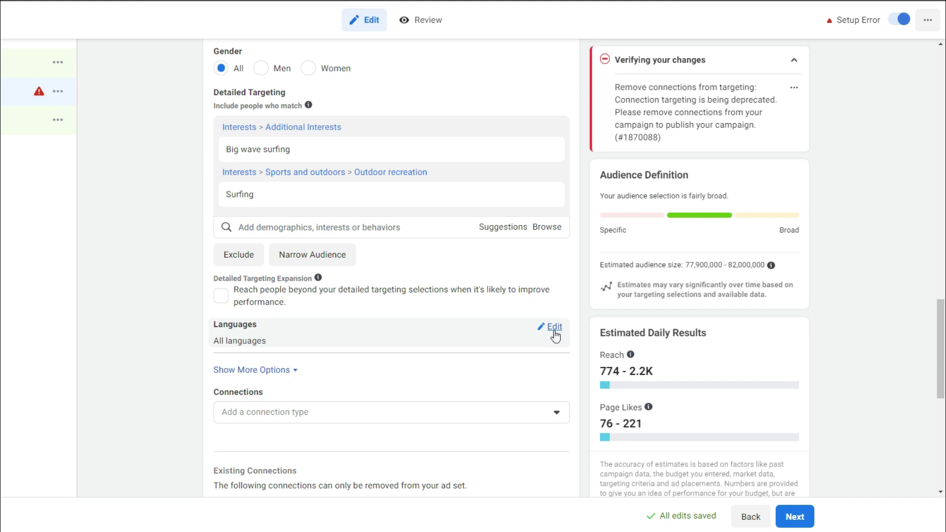
pyautogui.click(555, 327)
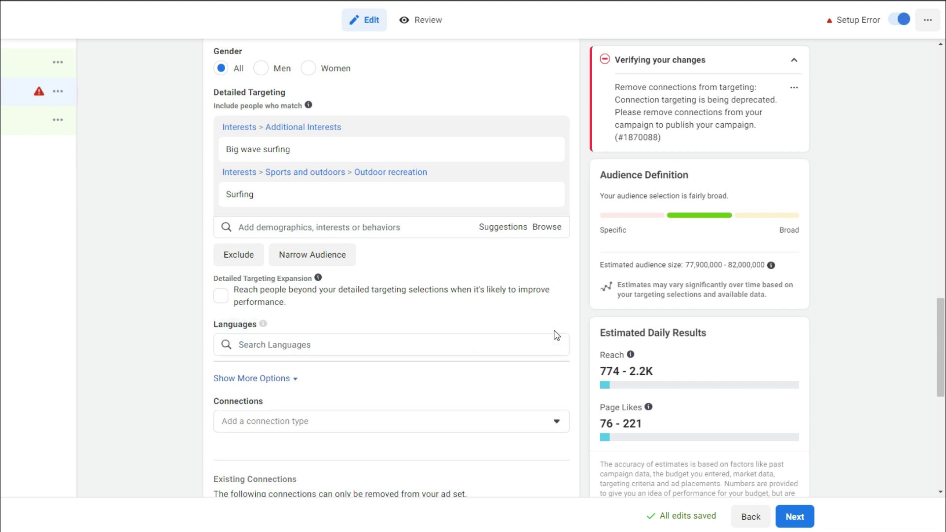
pyautogui.click(479, 342)
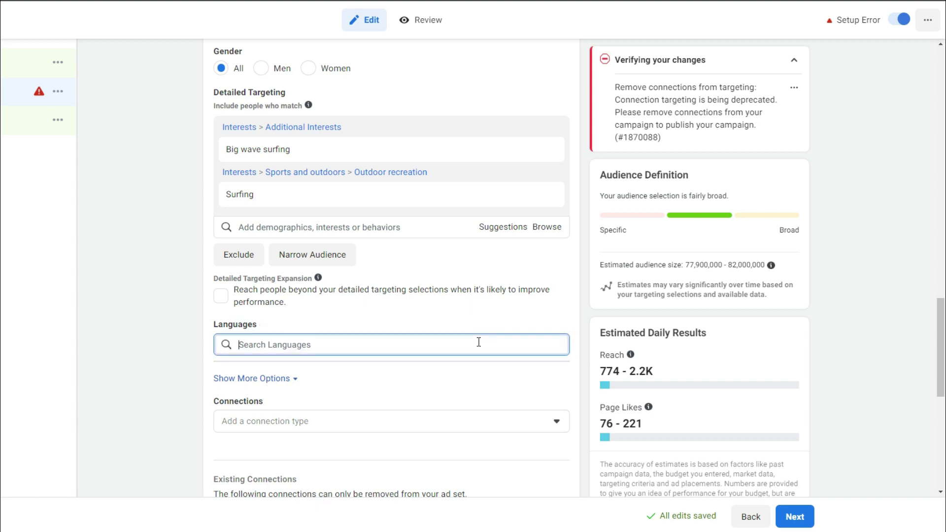
pyautogui.write('engli')
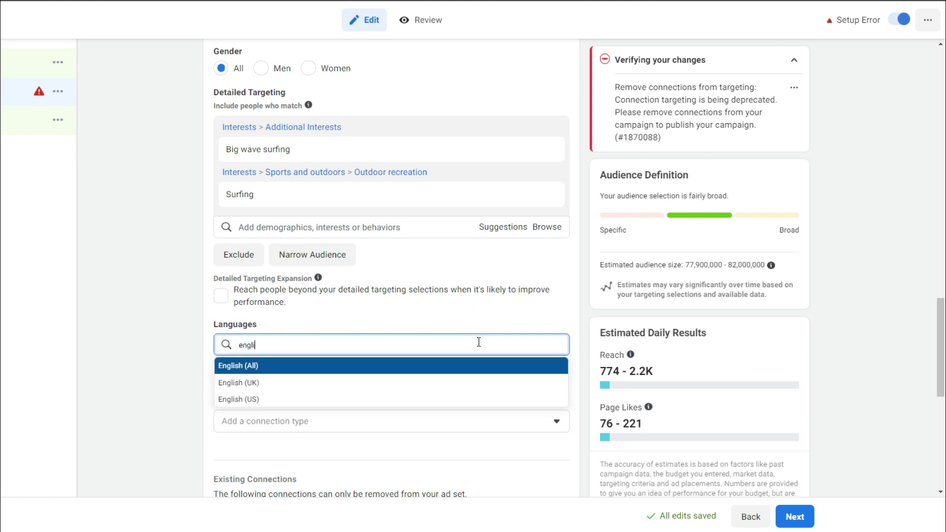
pyautogui.click(251, 399)
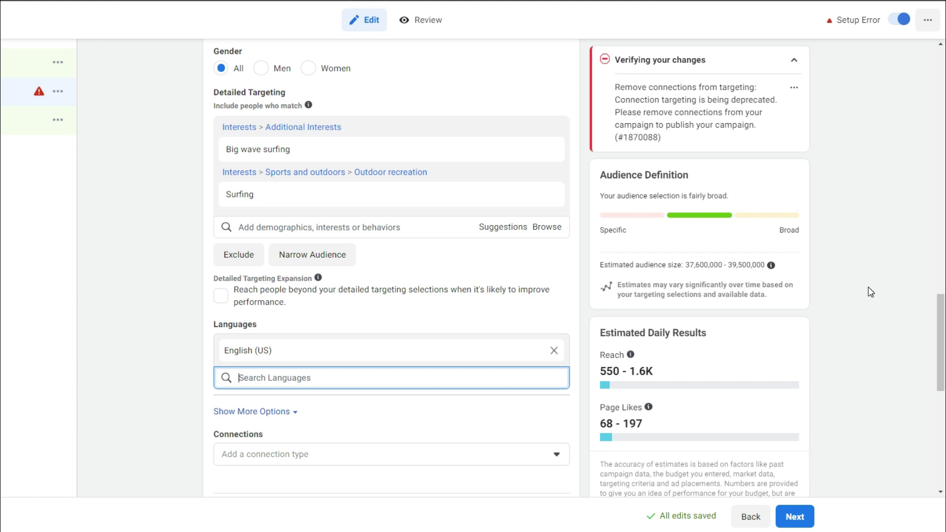
# Step: Exclude people who currently like or follow the YesSurfing Page and remove the existing ChicasFit connection
pyautogui.moveTo(941, 323); pyautogui.dragTo(942, 377)
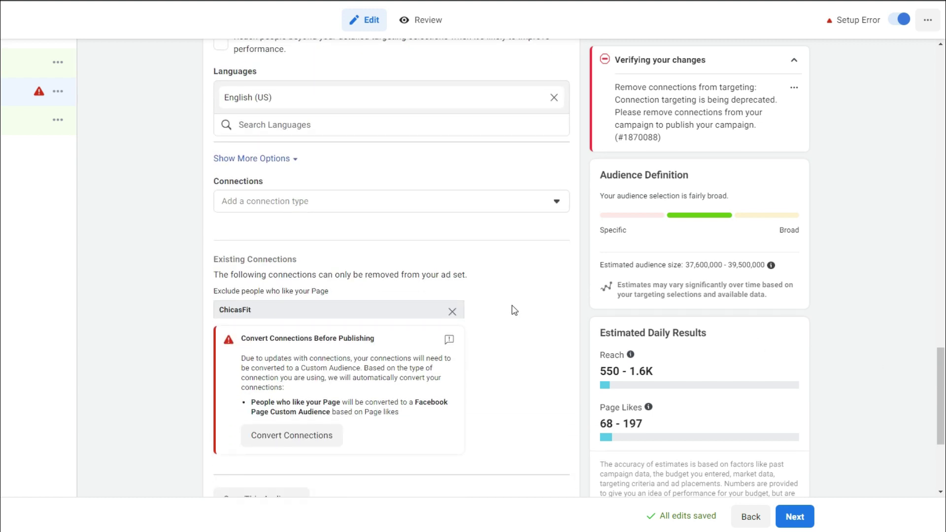
pyautogui.click(560, 203)
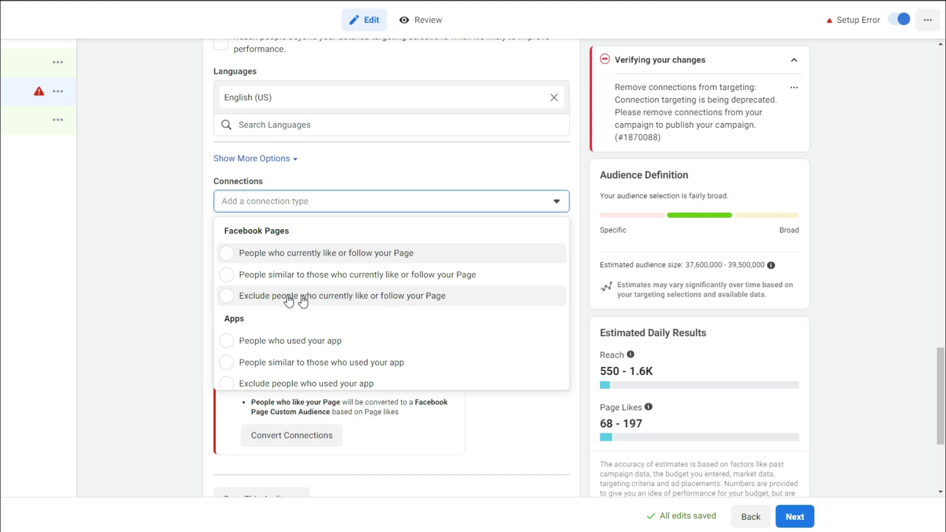
pyautogui.click(240, 297)
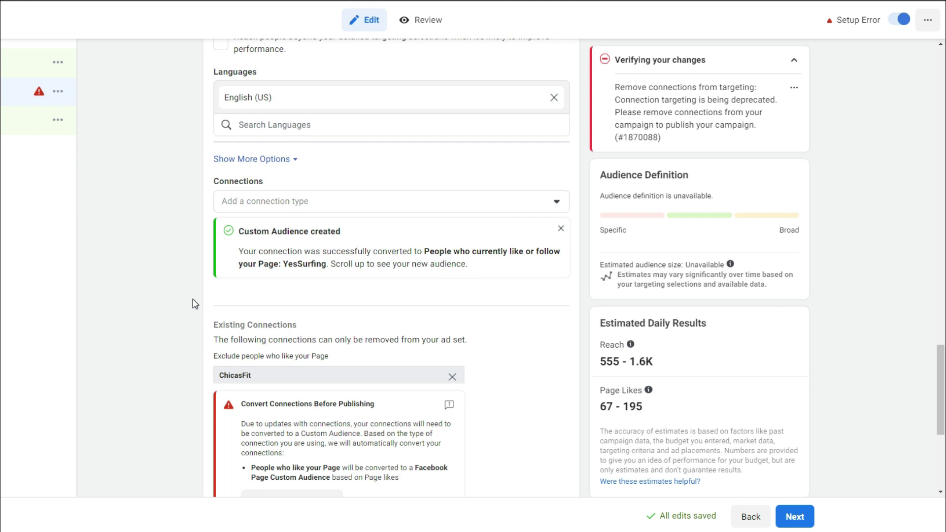
pyautogui.scroll(-1, 927, 419)
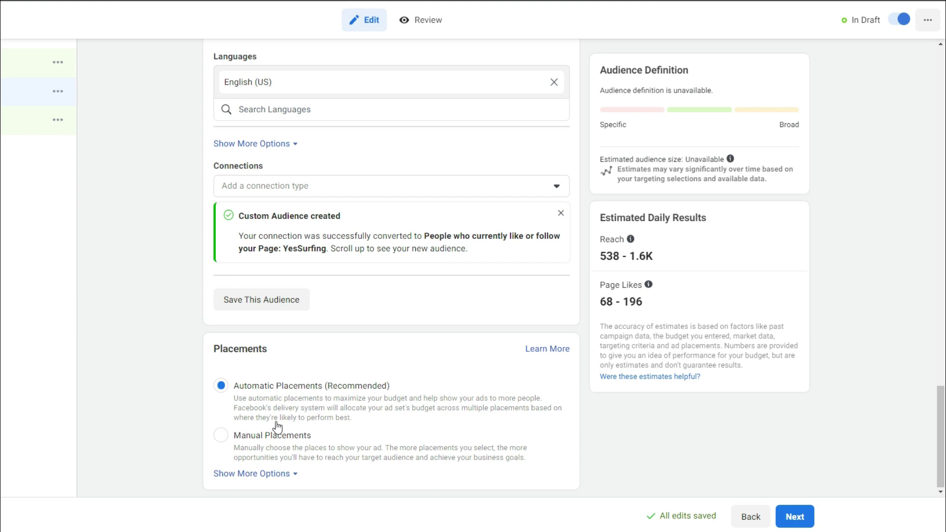
# Step: Switch to manual placements to examine the available platforms and placement options, and return to automatic placements
pyautogui.click(224, 438)
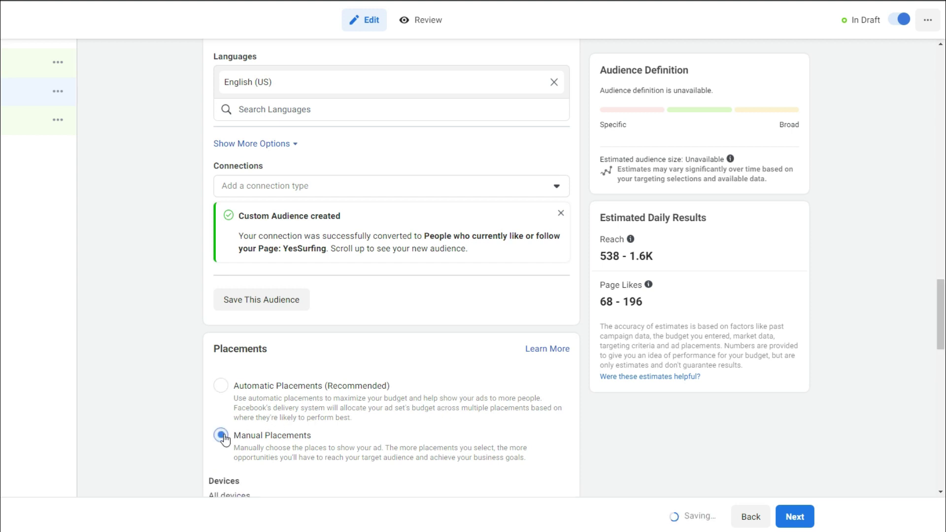
pyautogui.scroll(-3, 438, 410)
pyautogui.scroll(-5, 437, 407)
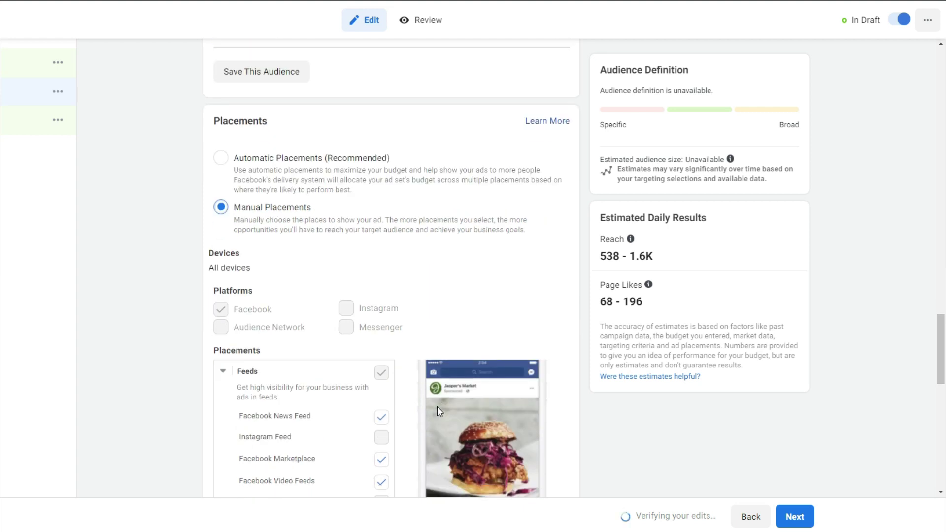
pyautogui.scroll(-5, 439, 411)
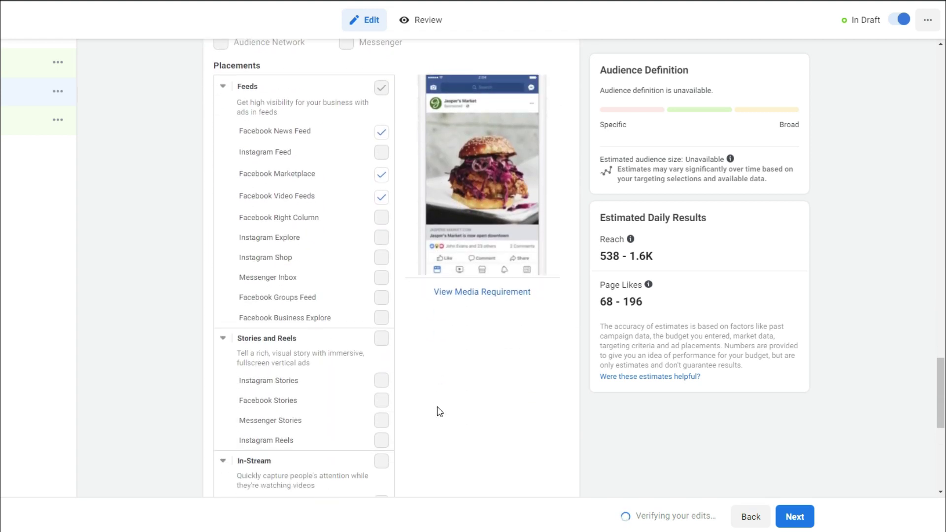
pyautogui.scroll(-3, 440, 412)
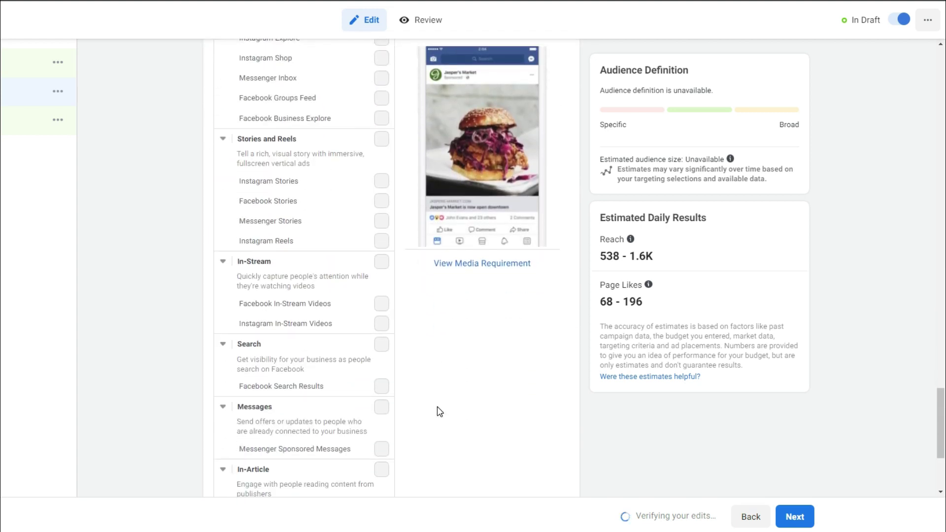
pyautogui.scroll(7, 438, 410)
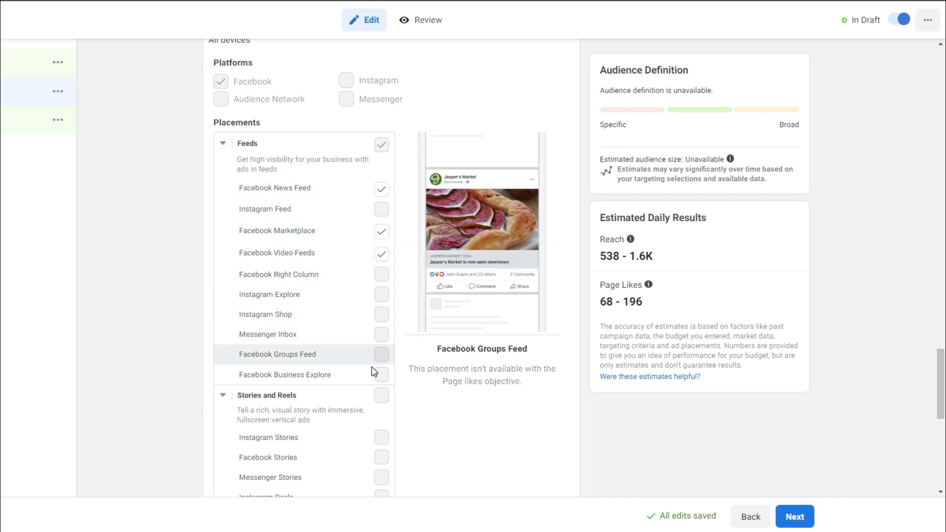
pyautogui.scroll(1, 378, 413)
pyautogui.scroll(-4, 382, 423)
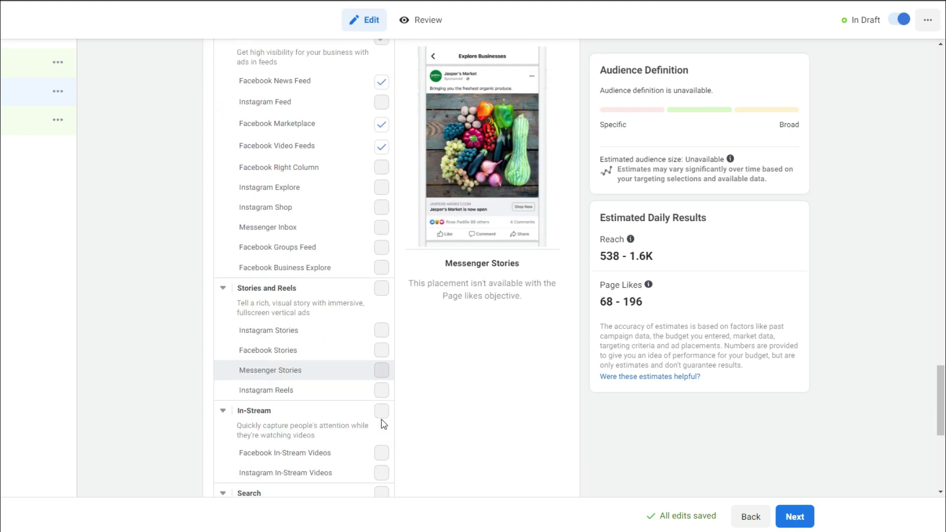
pyautogui.scroll(-5, 384, 423)
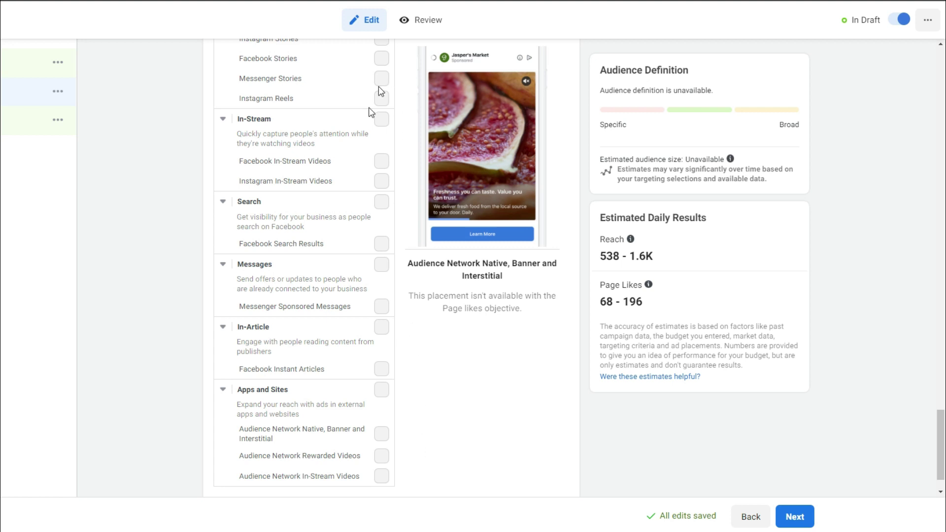
pyautogui.scroll(9, 398, 420)
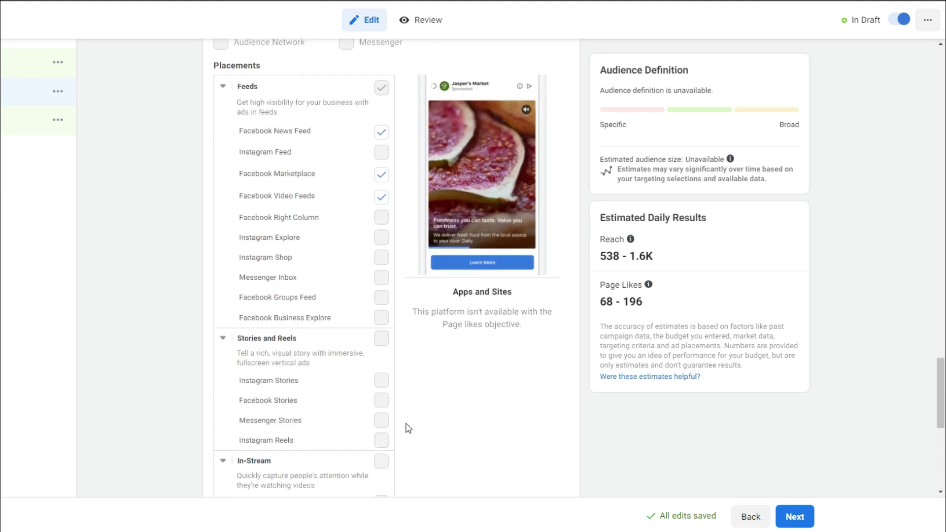
pyautogui.scroll(3, 409, 427)
pyautogui.scroll(-1, 406, 425)
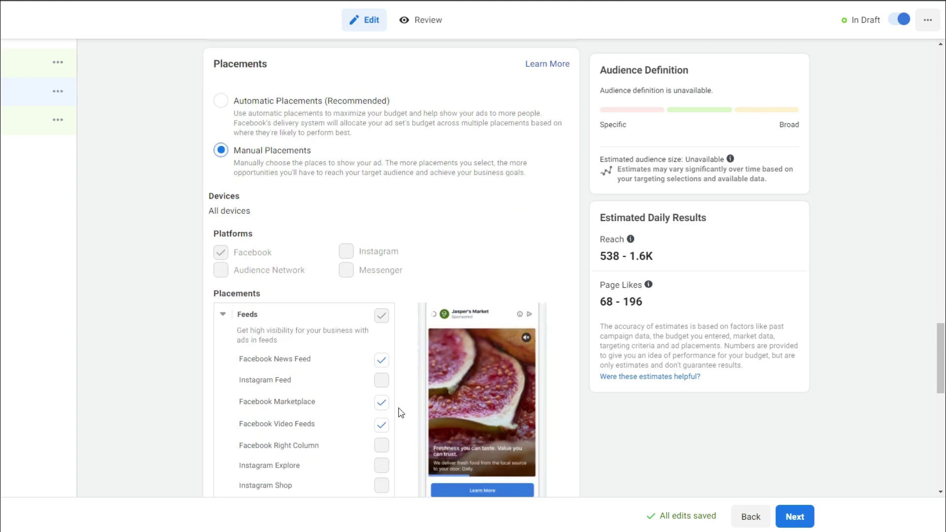
pyautogui.scroll(-3, 401, 409)
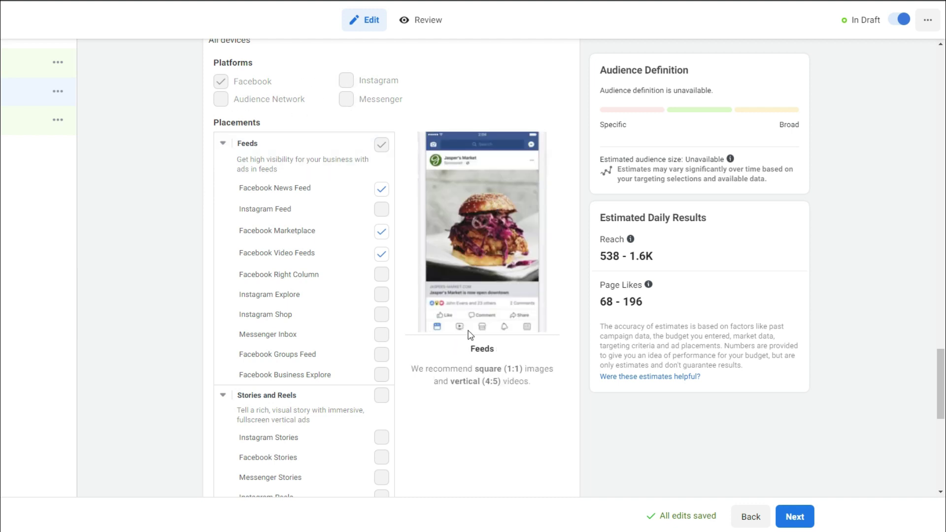
pyautogui.scroll(5, 512, 473)
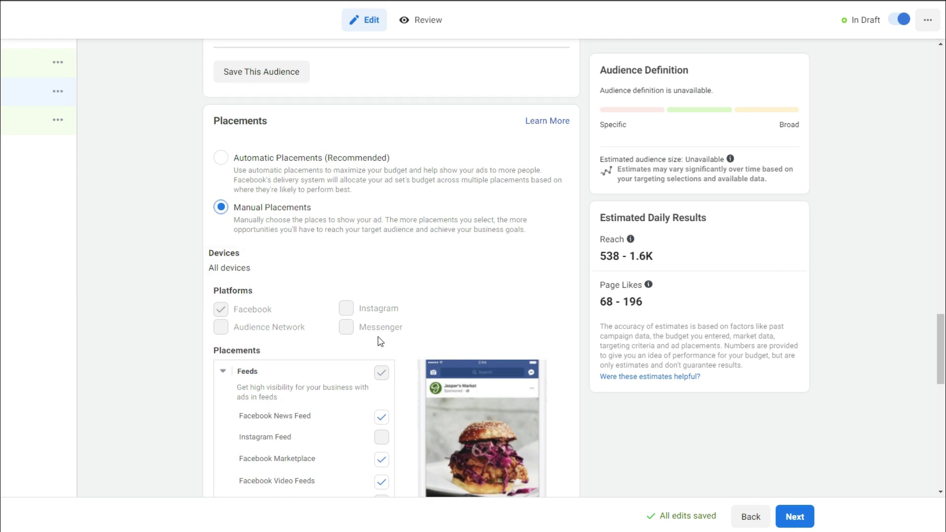
pyautogui.scroll(-1, 435, 338)
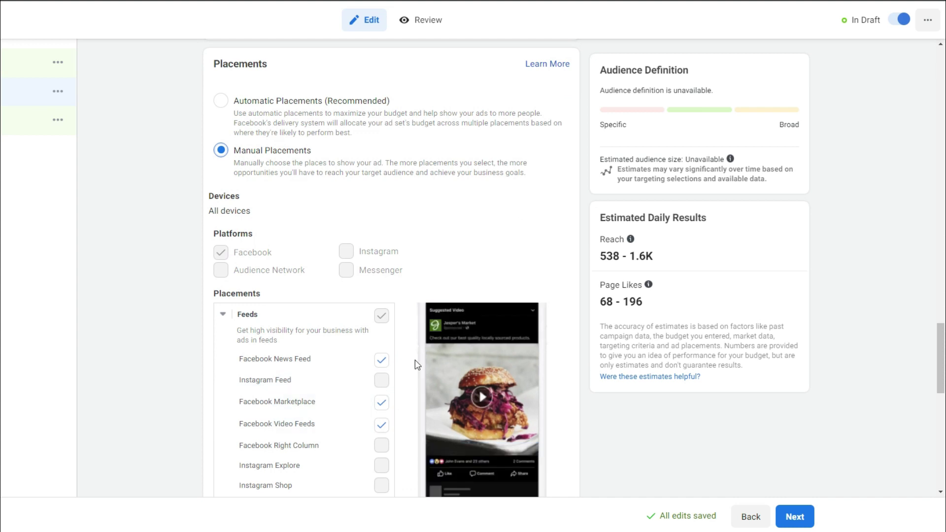
pyautogui.scroll(2, 419, 332)
pyautogui.click(220, 218)
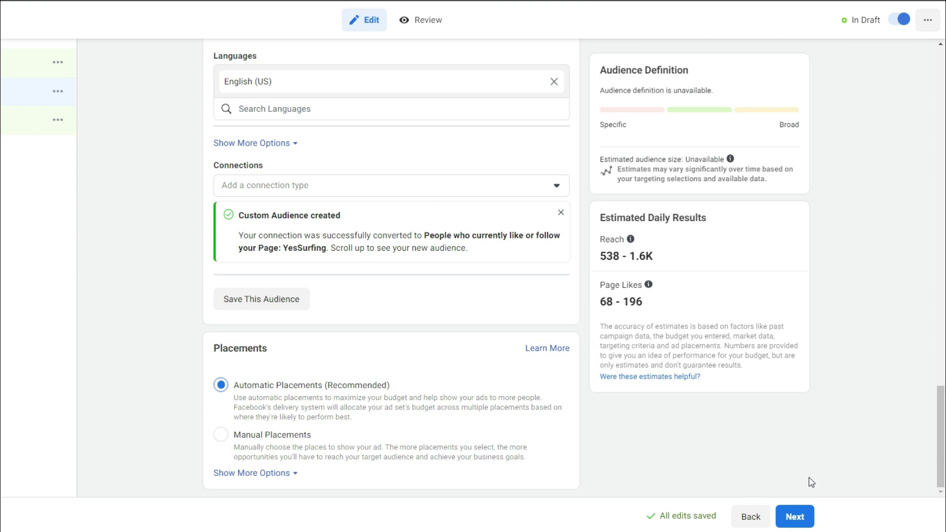
# Step: Continue to the ad's setup and look over its Ad Creative and Tracking sections
pyautogui.click(795, 517)
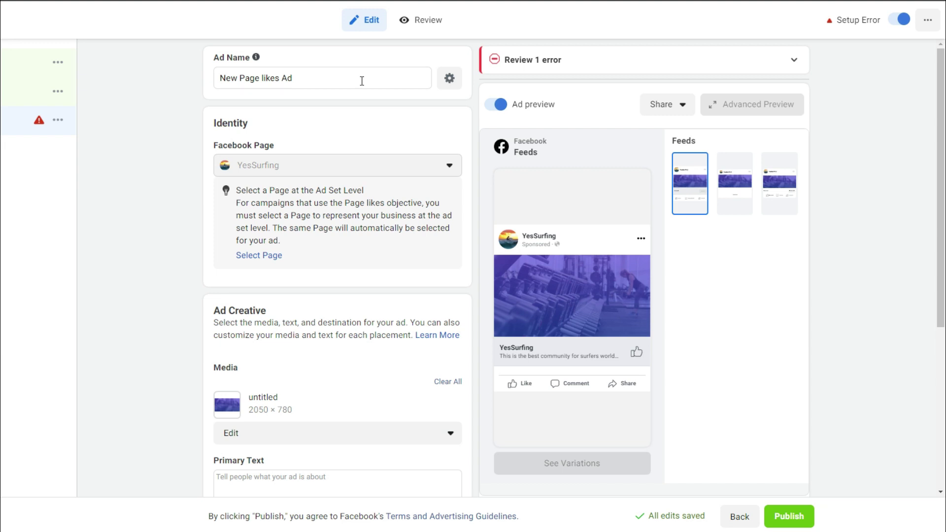
pyautogui.scroll(-5, 362, 81)
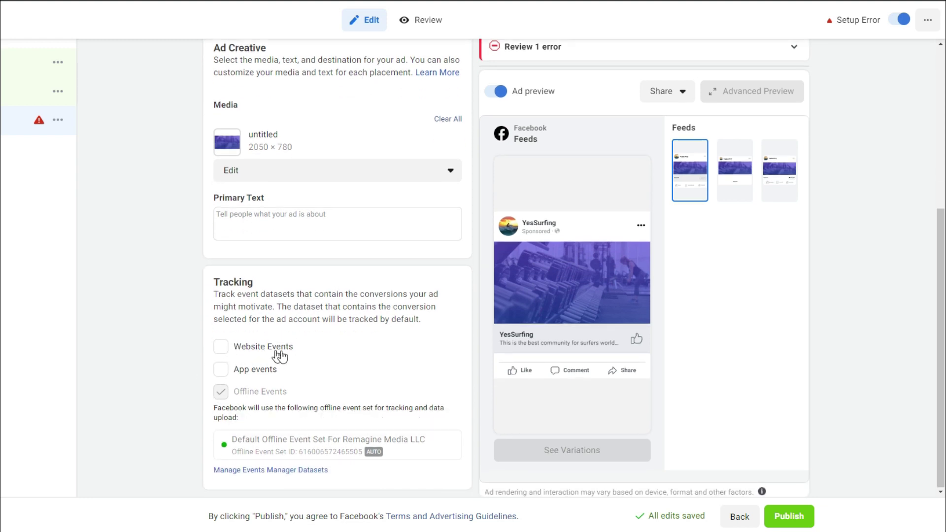
pyautogui.scroll(3, 373, 379)
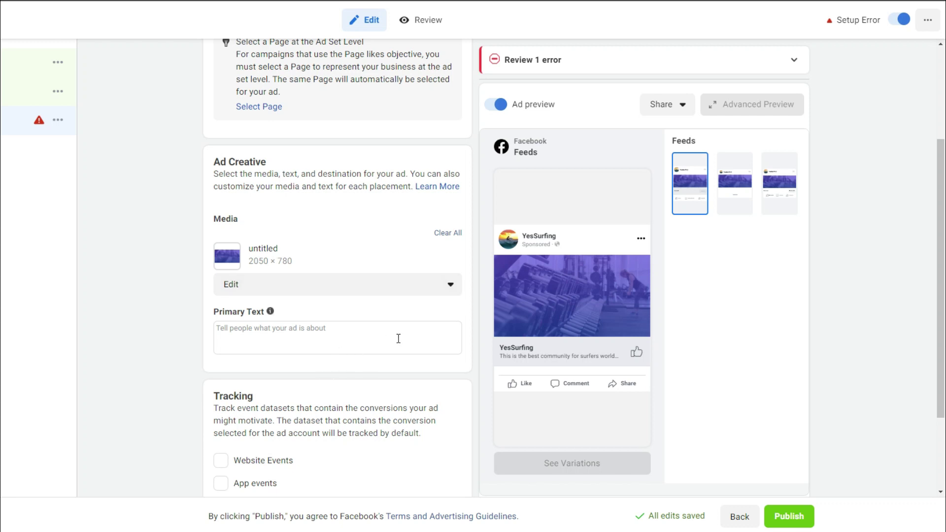
# Step: Clear the gym image from the ad's media and check which media types can be added instead
pyautogui.scroll(1, 399, 339)
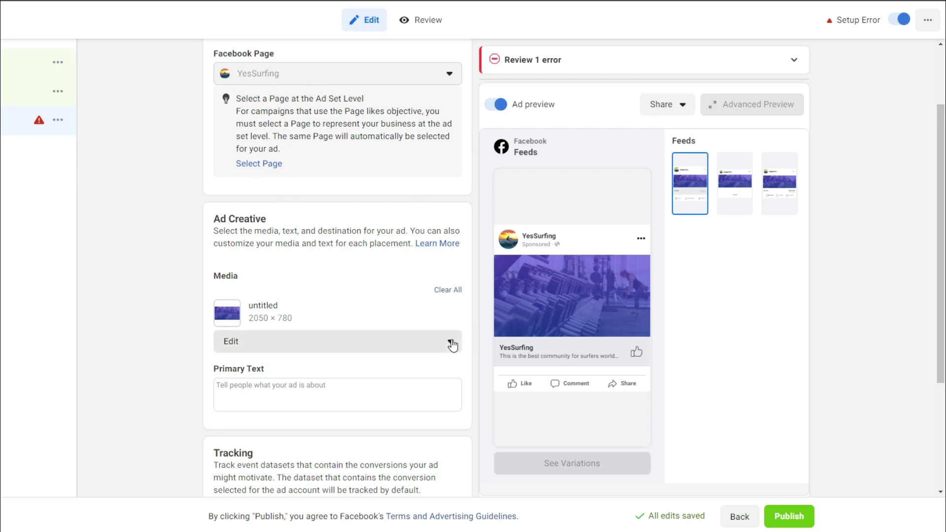
pyautogui.click(450, 292)
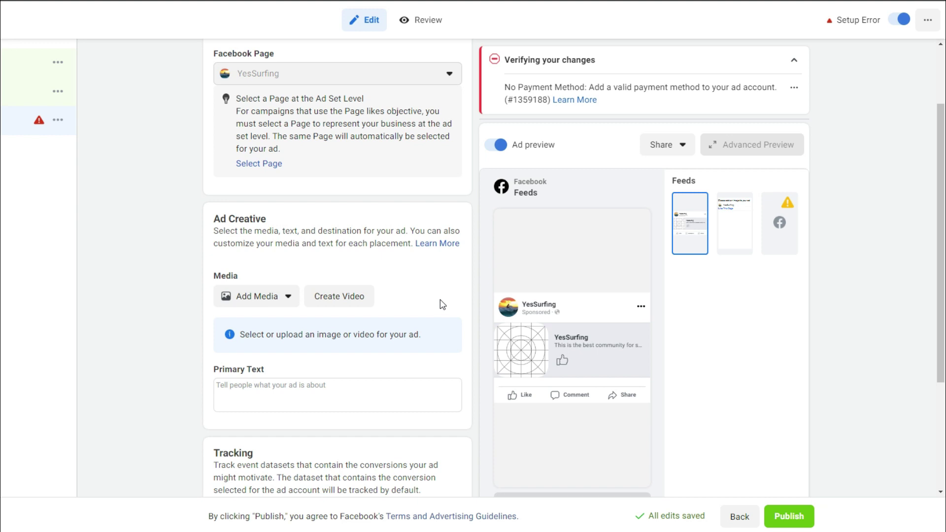
pyautogui.click(289, 298)
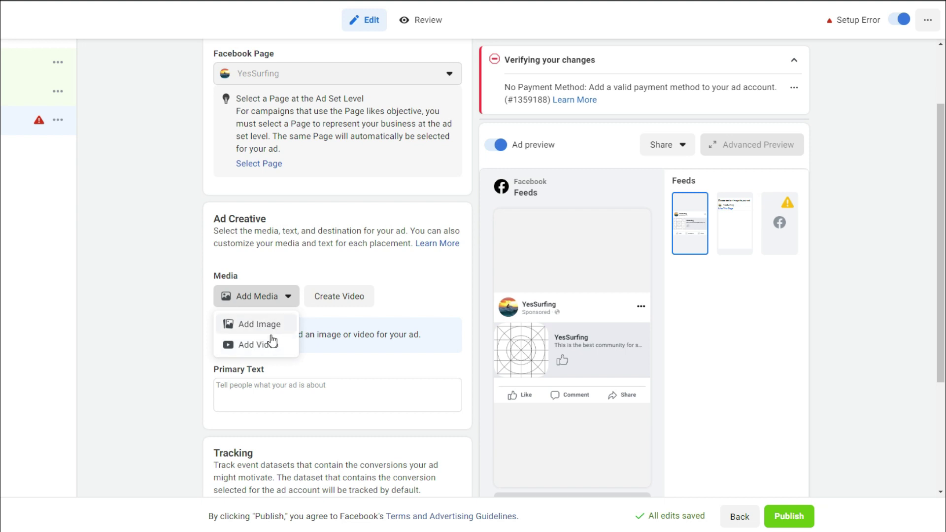
pyautogui.click(180, 323)
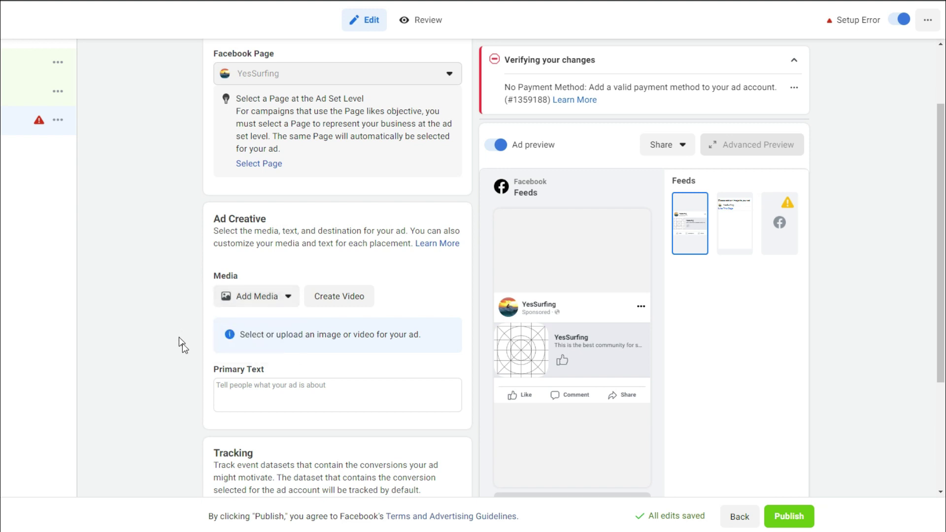
# Step: Write the ad's primary text as "Follow our page for more videos by clicking below."
pyautogui.click(240, 385)
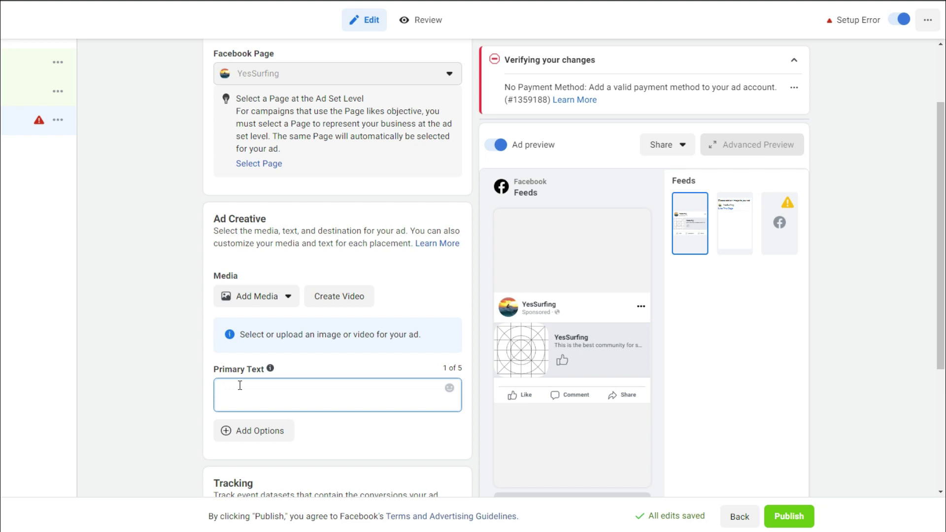
pyautogui.write('Follow your page for more videos by clicking')
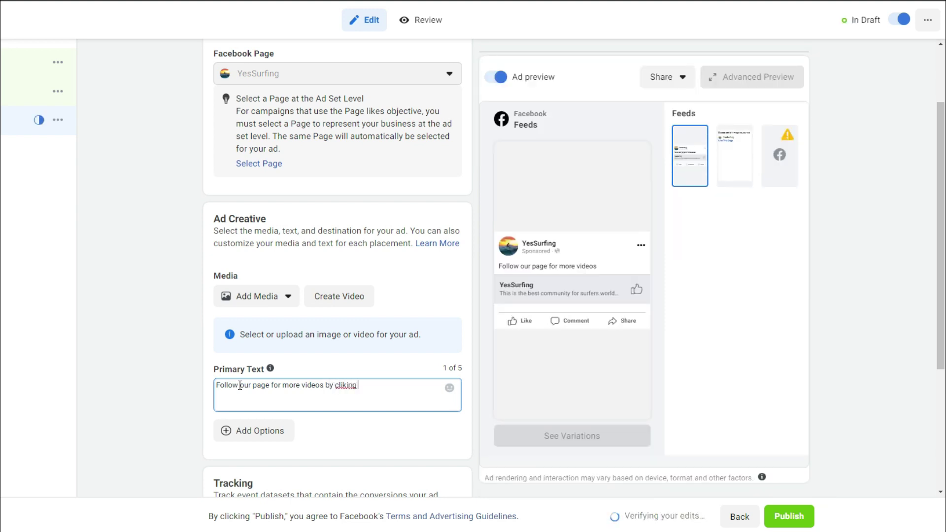
pyautogui.press('BackSpace')
pyautogui.press('BackSpace')
pyautogui.press('BackSpace')
pyautogui.press('BackSpace')
pyautogui.press('BackSpace')
pyautogui.write('icking below.')
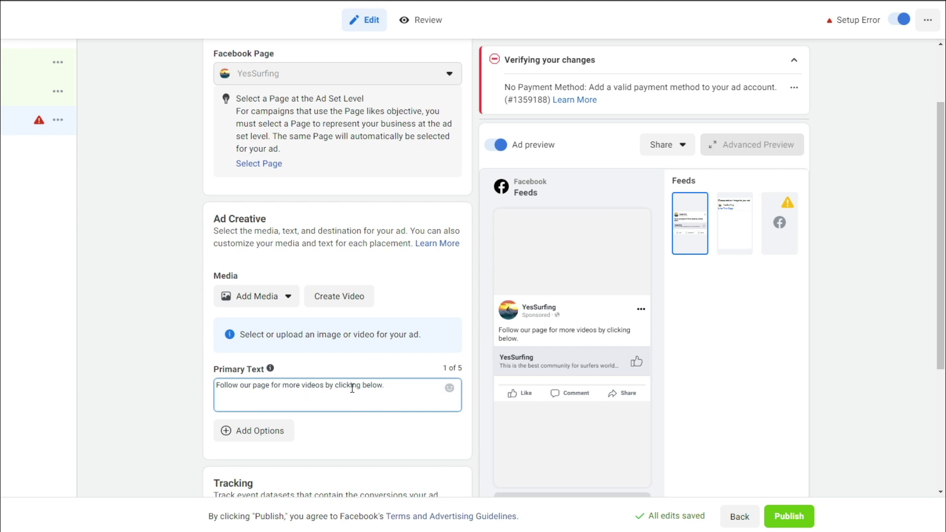
# Step: Look over the completed Ad Creative section and publish the Page likes ad
pyautogui.scroll(-2, 352, 391)
pyautogui.scroll(1, 355, 392)
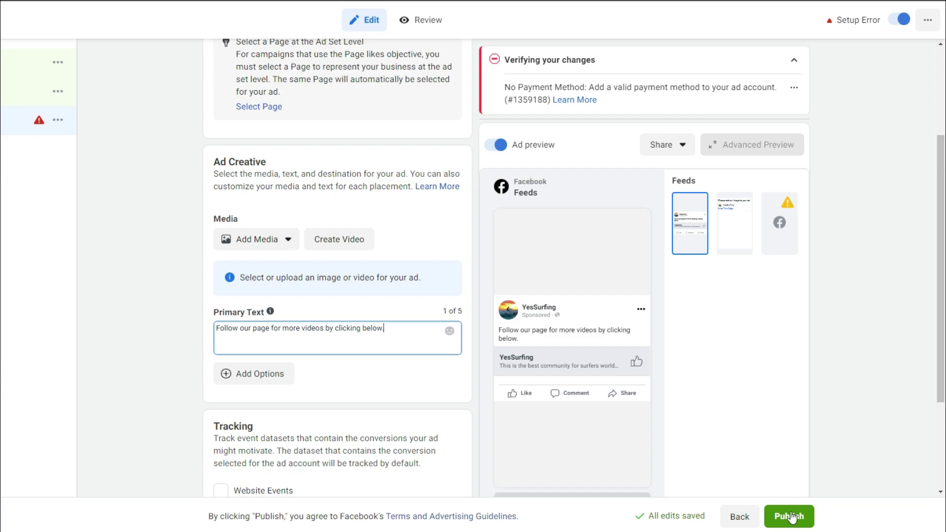
pyautogui.click(787, 517)
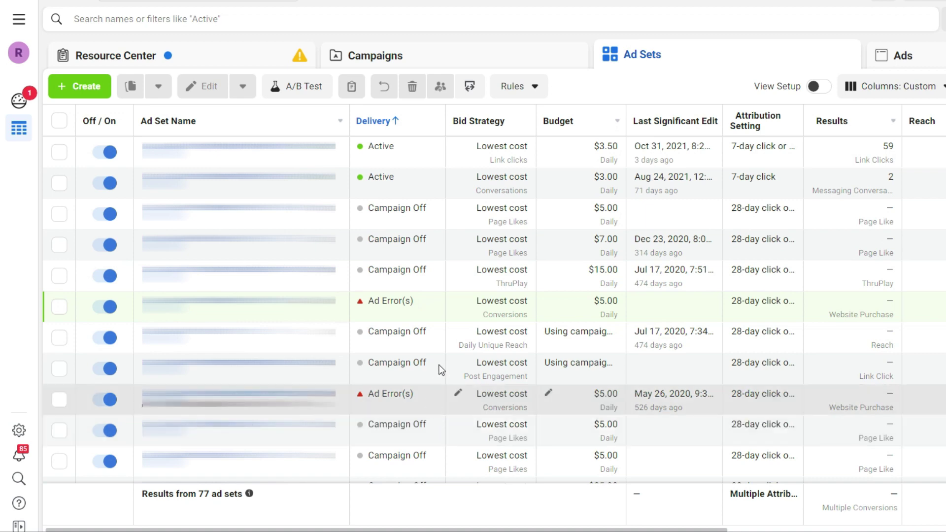
# Step: Look through the account's ad sets, comparing their delivery status, bid strategy, budget and results
pyautogui.scroll(-5, 478, 227)
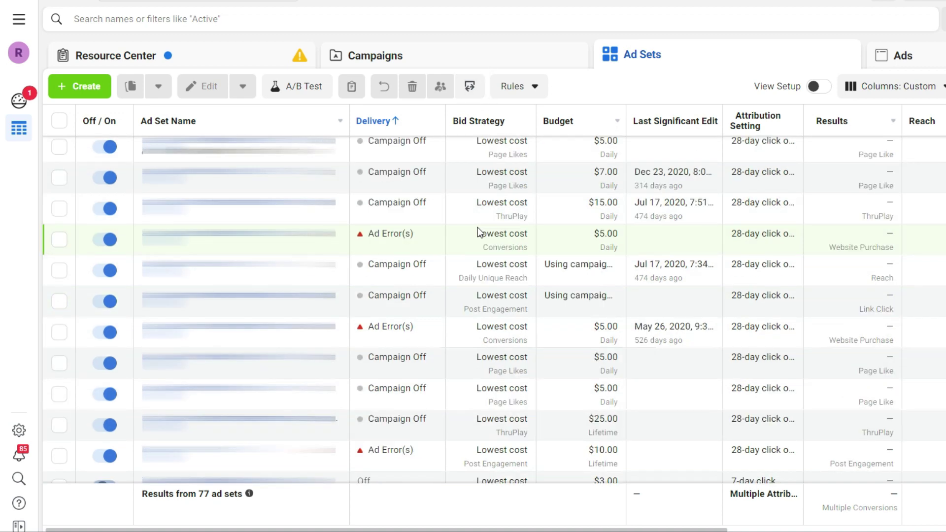
pyautogui.scroll(-4, 478, 226)
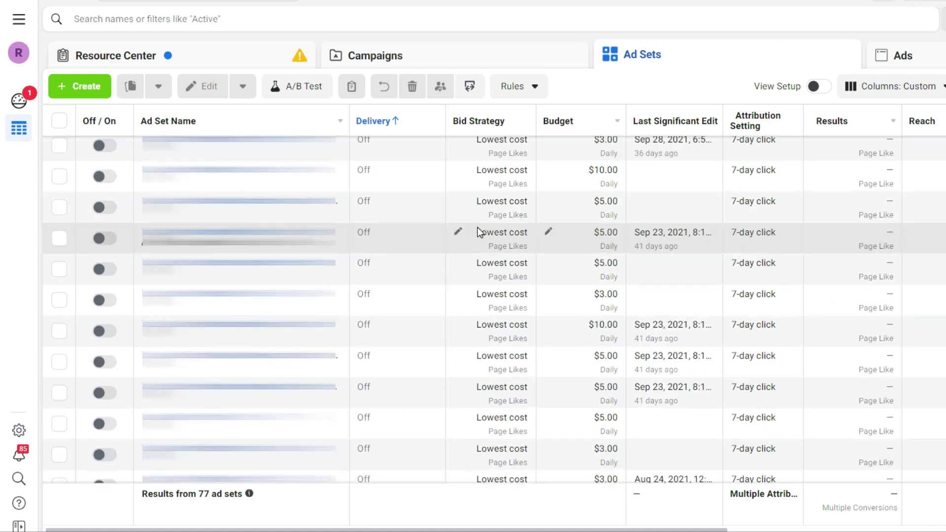
pyautogui.scroll(6, 478, 226)
pyautogui.scroll(3, 478, 226)
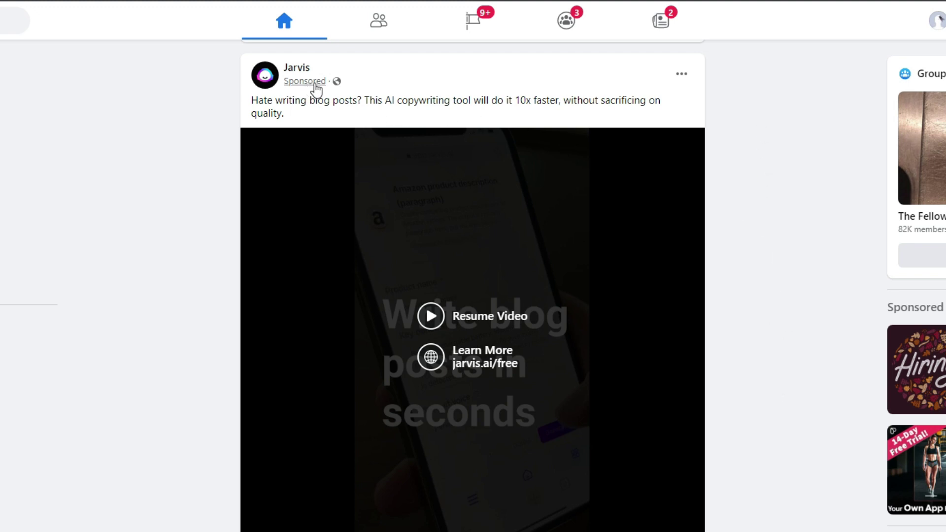
# Step: In the Facebook feed, view the explanation of why the sponsored Jarvis ad is shown, and close it
pyautogui.click(682, 74)
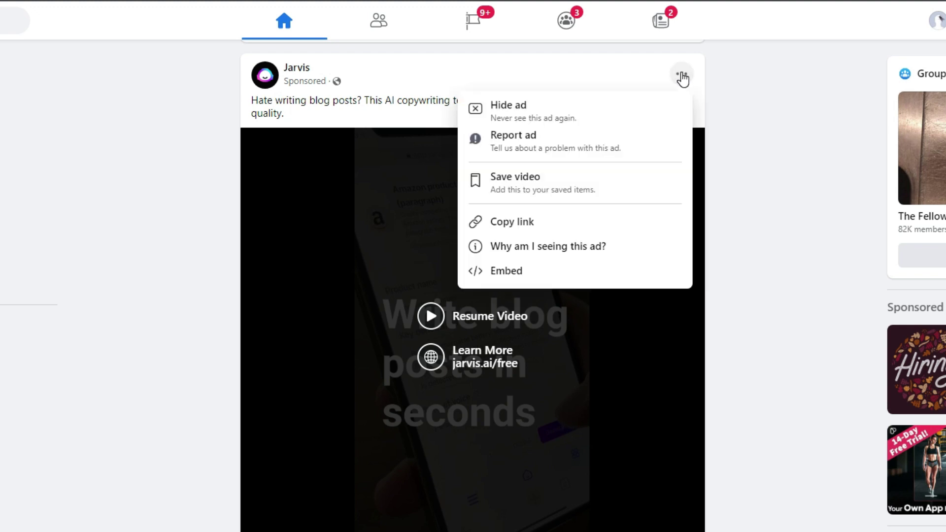
pyautogui.click(574, 256)
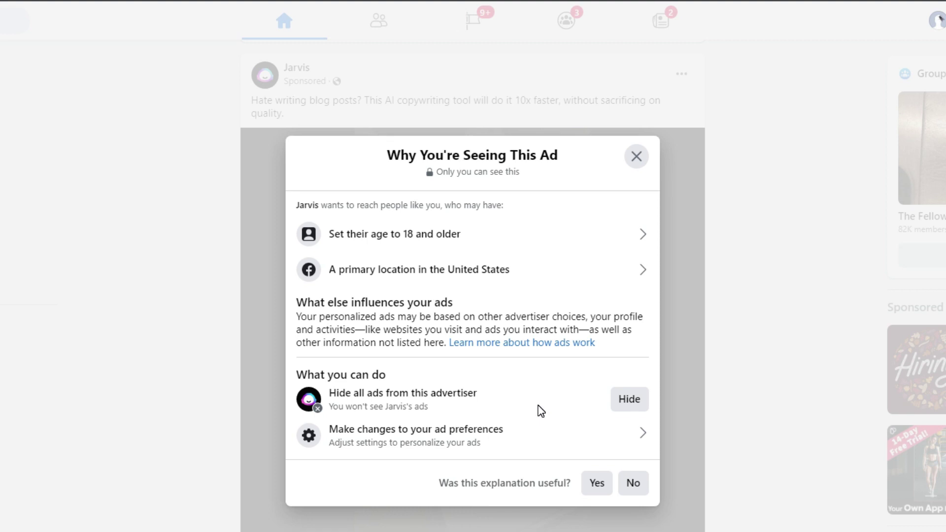
pyautogui.click(636, 157)
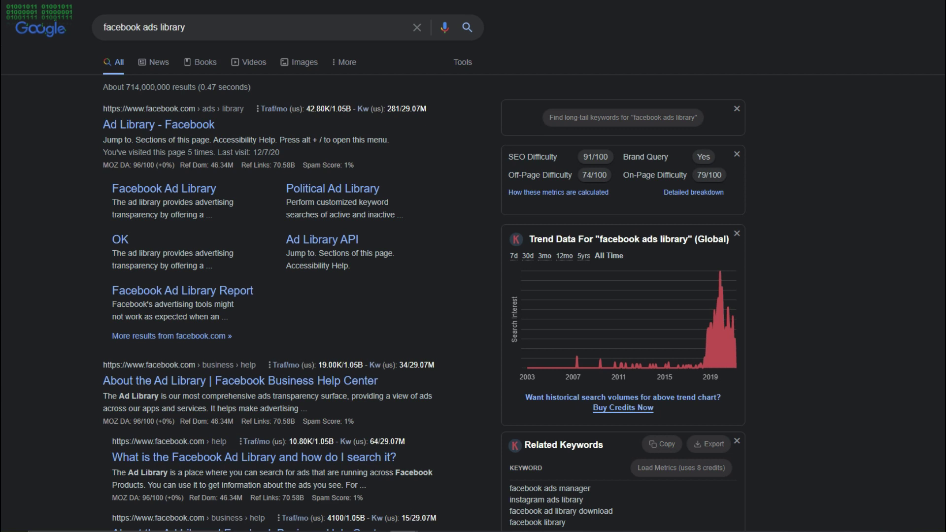
# Step: Open the Facebook Ad Library from the search results, check the country choices and set the ad category to All Ads
pyautogui.click(189, 127)
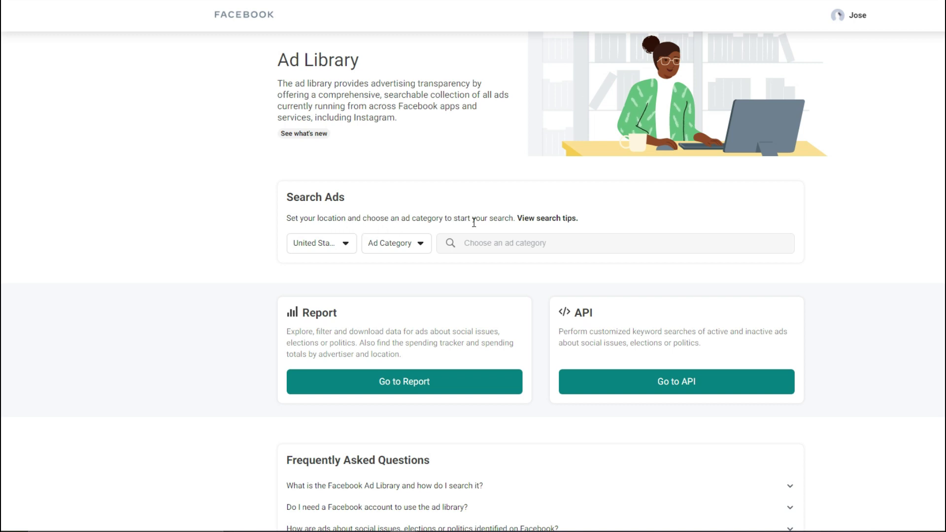
pyautogui.click(343, 248)
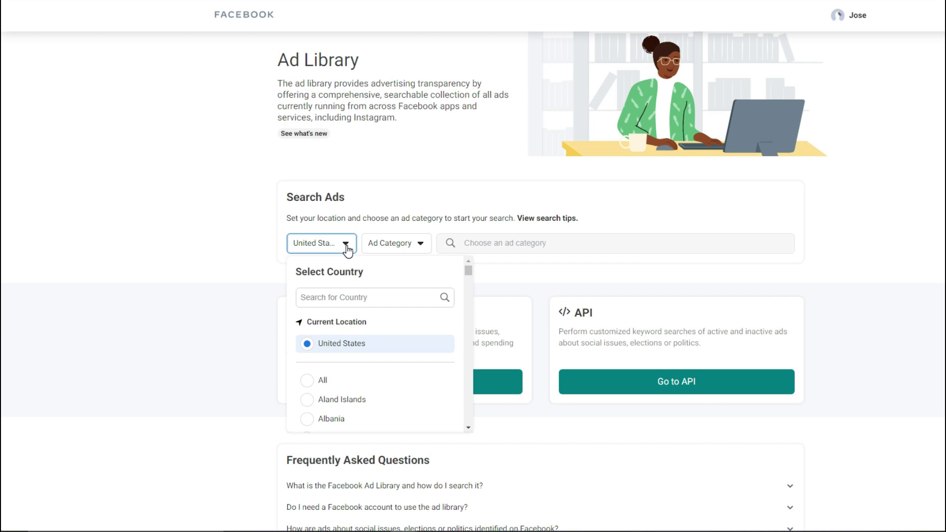
pyautogui.click(416, 250)
pyautogui.click(419, 252)
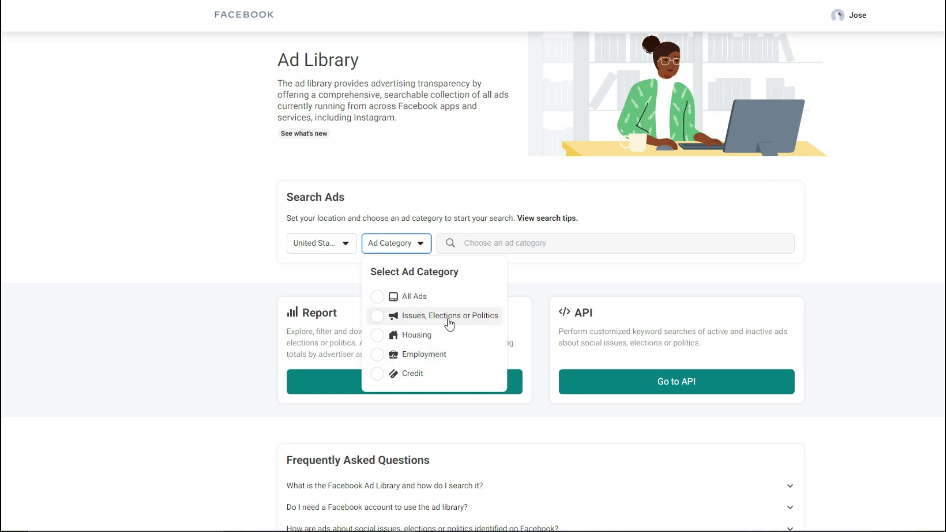
pyautogui.click(378, 297)
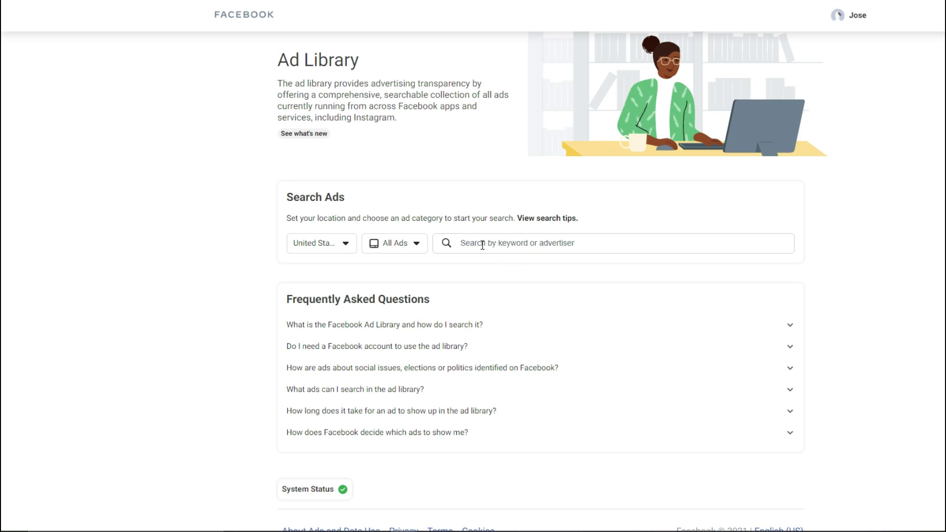
pyautogui.click(482, 245)
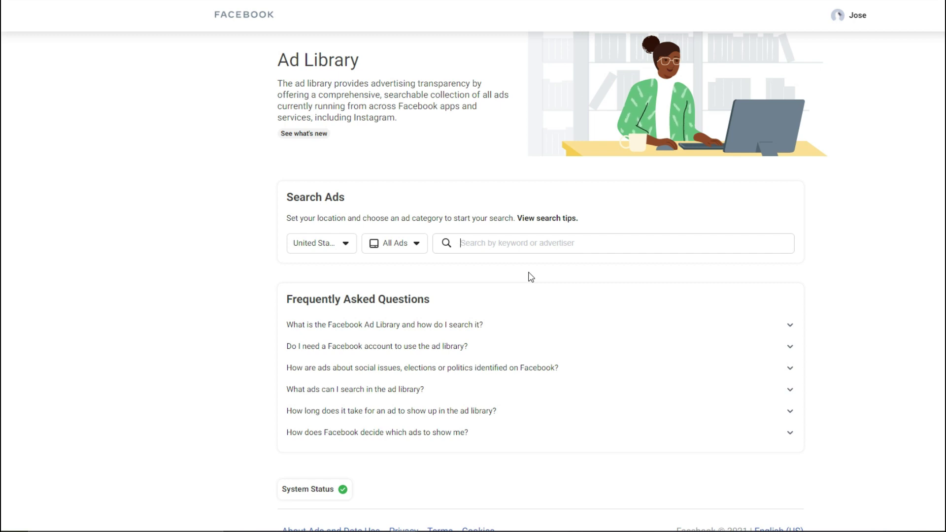
pyautogui.write('sur')
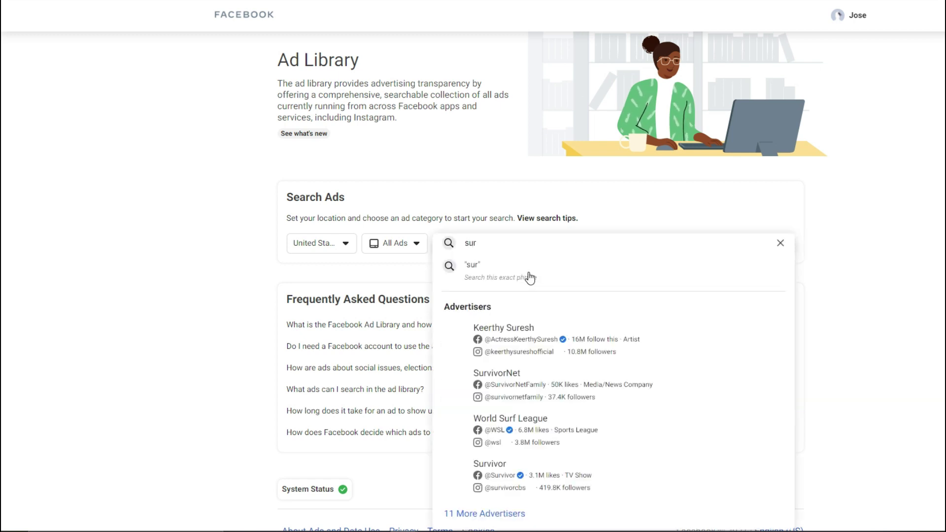
pyautogui.write('fing')
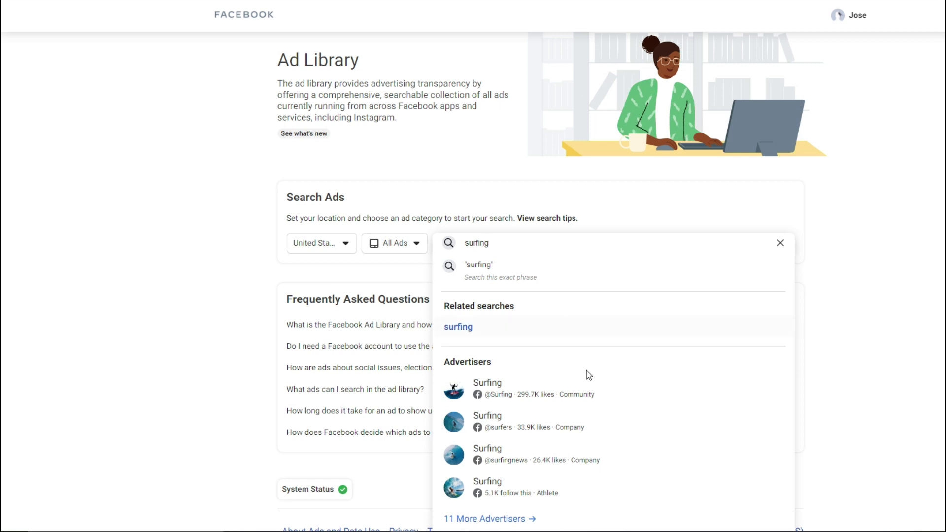
pyautogui.scroll(-1, 587, 373)
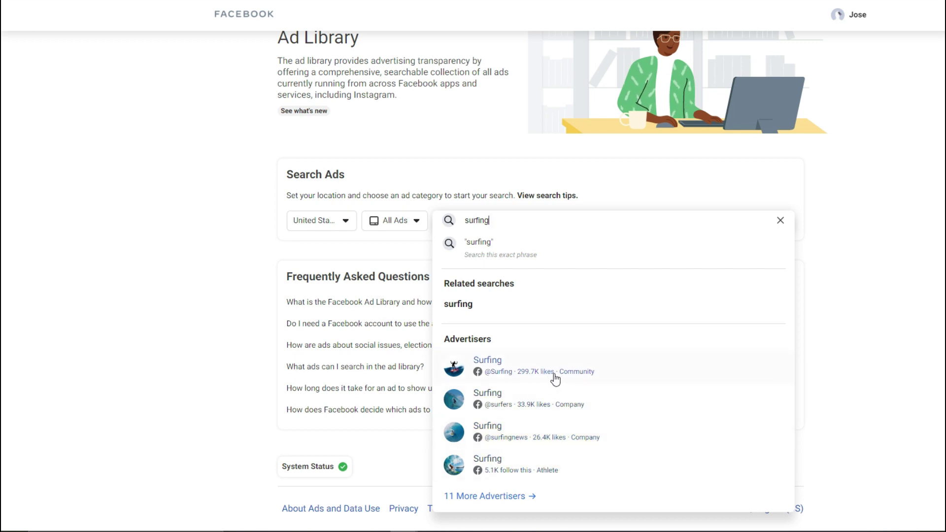
pyautogui.click(572, 376)
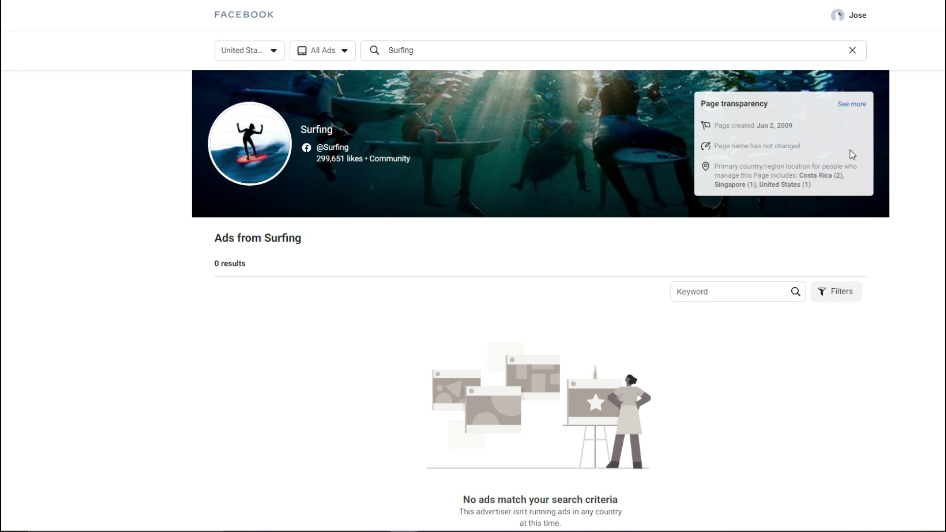
pyautogui.scroll(-3, 1, 121)
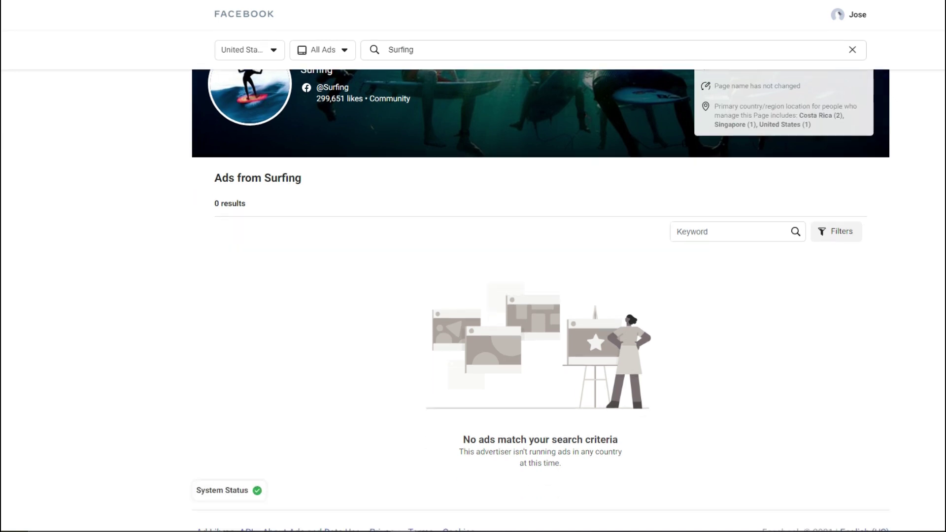
pyautogui.scroll(1, 2, 120)
pyautogui.scroll(1, 2, 113)
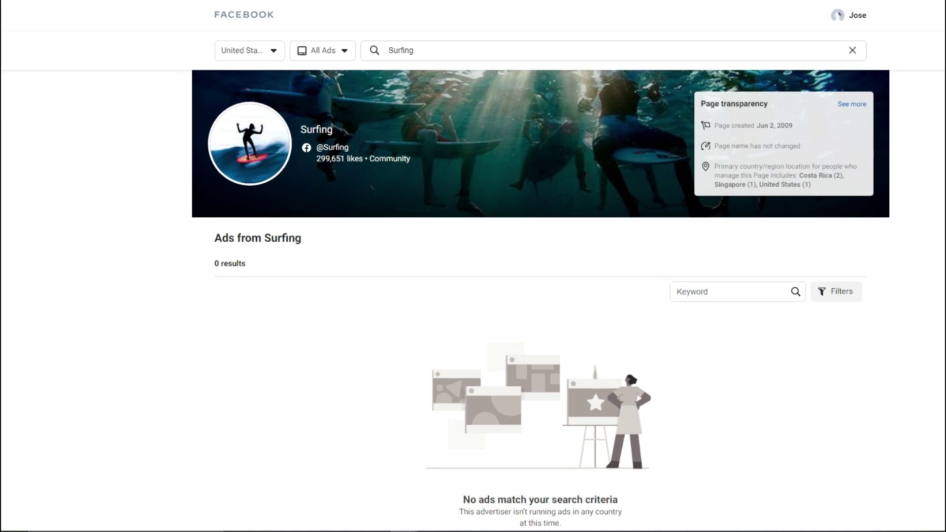
# Step: Replace the surfing search with T-Mobile for all countries and open T-Mobile's advertiser page
pyautogui.click(439, 48)
pyautogui.press('BackSpace')
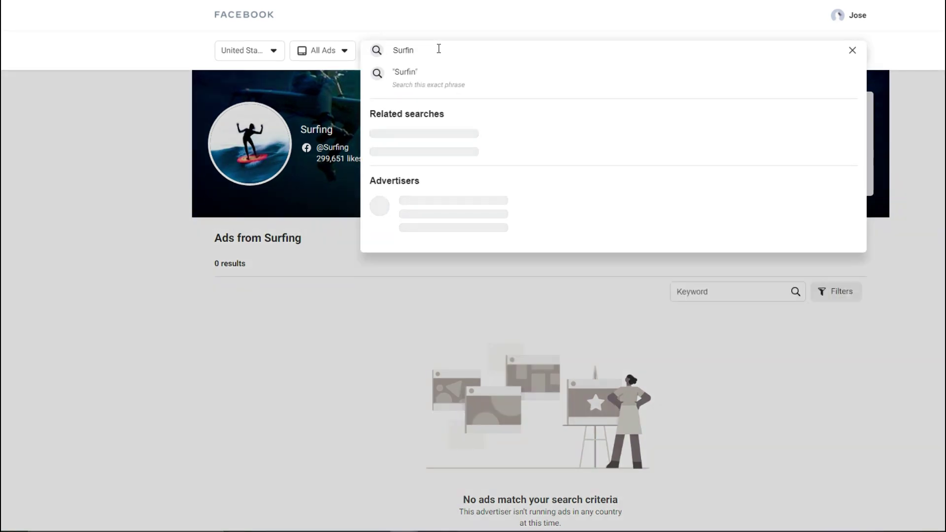
pyautogui.press('BackSpace')
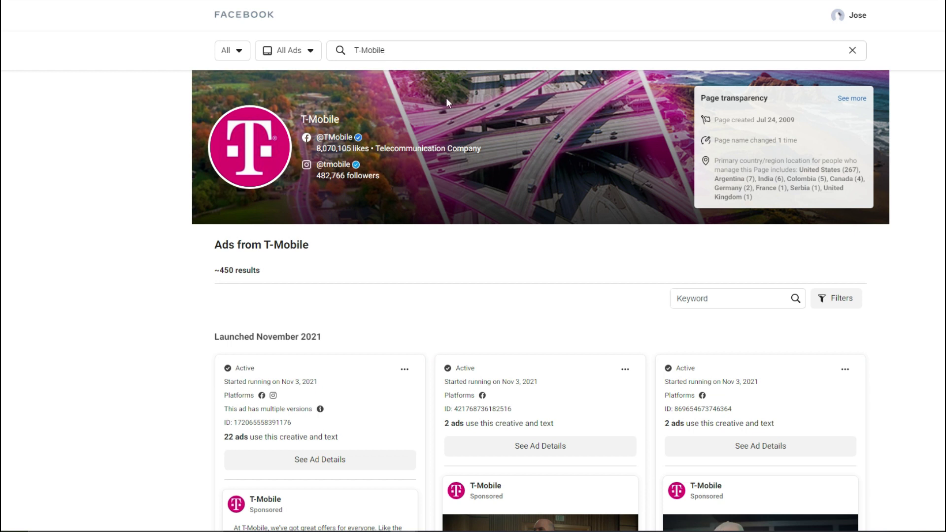
# Step: Browse T-Mobile's ads launched in November 2021, examining their copy, creatives, platforms and calls to action
pyautogui.scroll(-2, 582, 339)
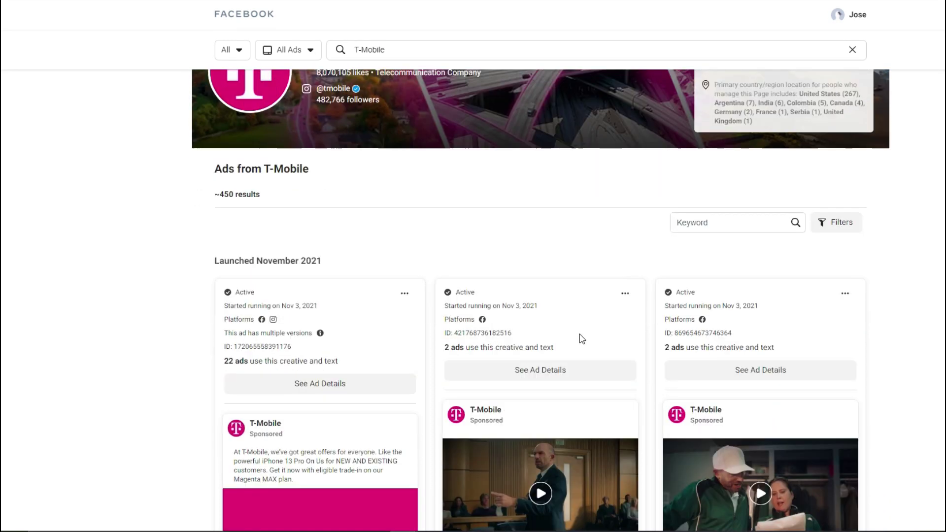
pyautogui.scroll(-8, 582, 339)
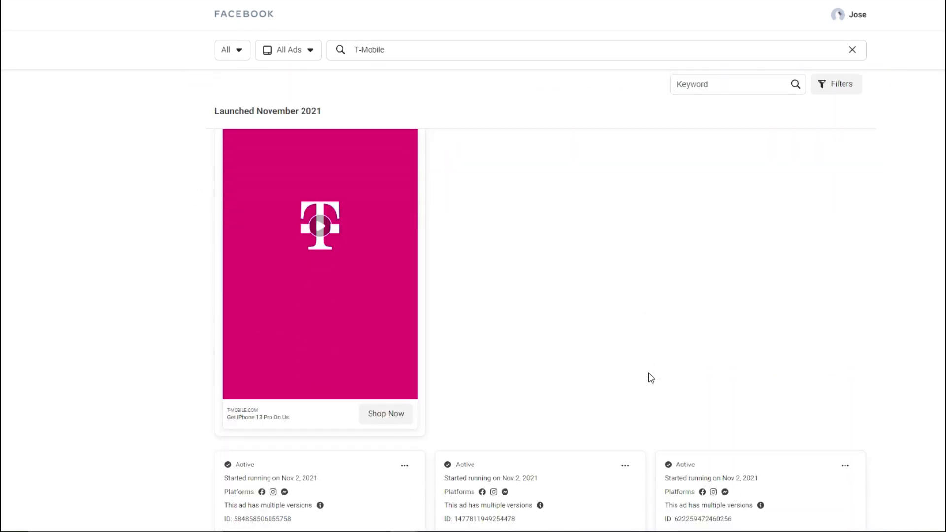
pyautogui.scroll(10, 649, 379)
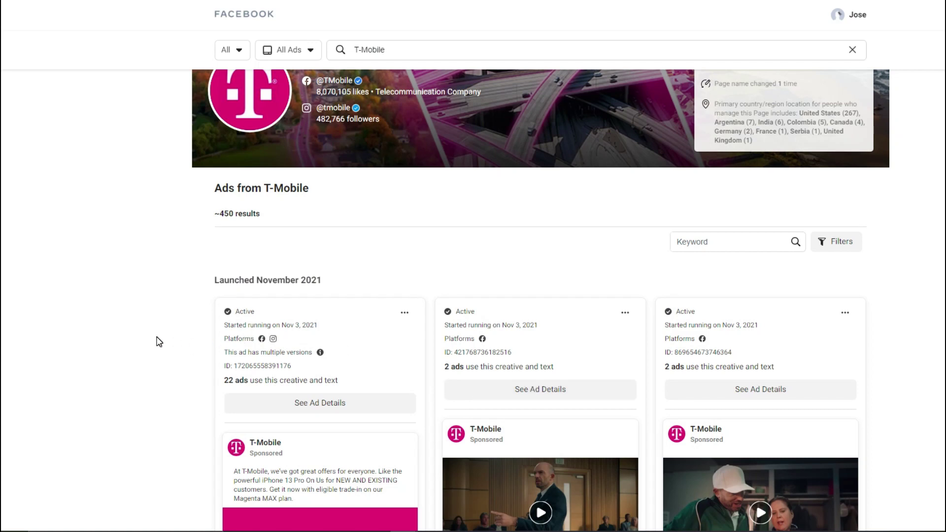
pyautogui.scroll(-3, 159, 342)
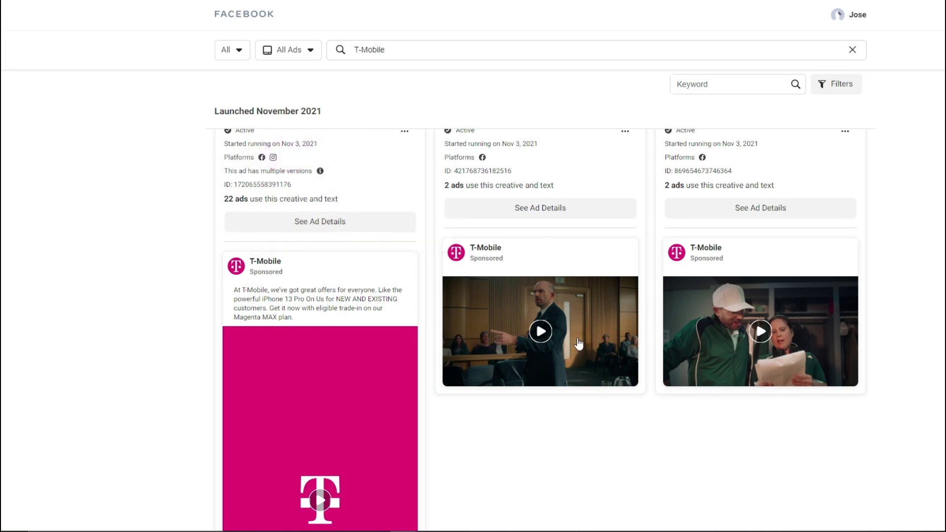
pyautogui.scroll(-6, 720, 329)
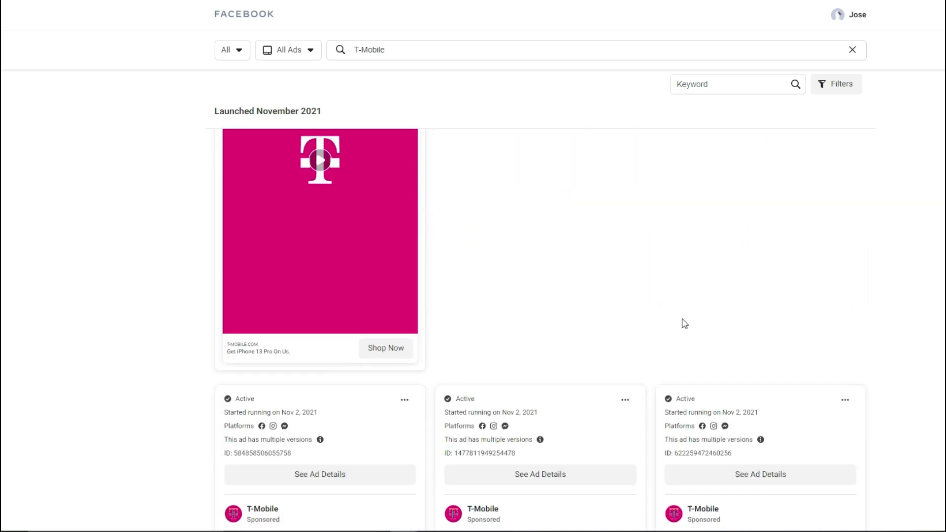
pyautogui.scroll(-3, 662, 326)
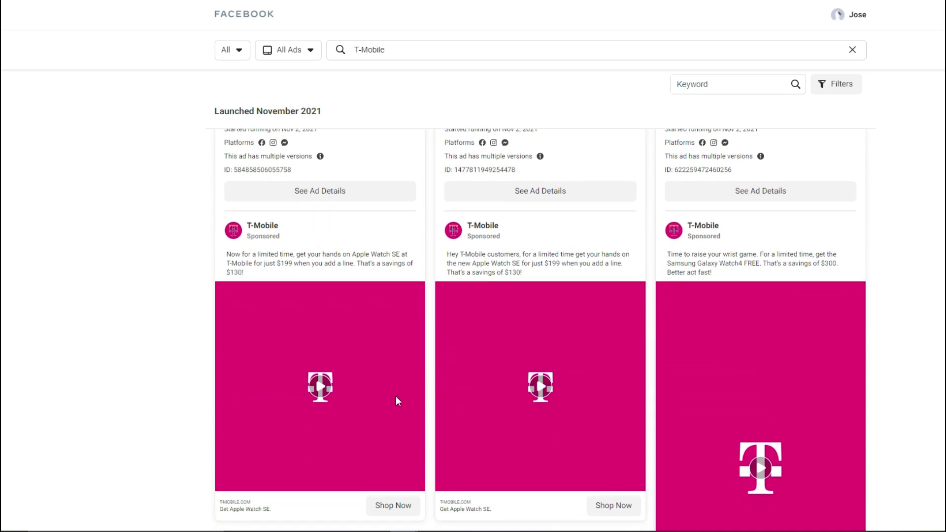
pyautogui.scroll(1, 354, 400)
pyautogui.scroll(3, 354, 401)
pyautogui.scroll(3, 583, 338)
pyautogui.scroll(-12, 615, 389)
pyautogui.scroll(-3, 620, 392)
pyautogui.scroll(-10, 582, 363)
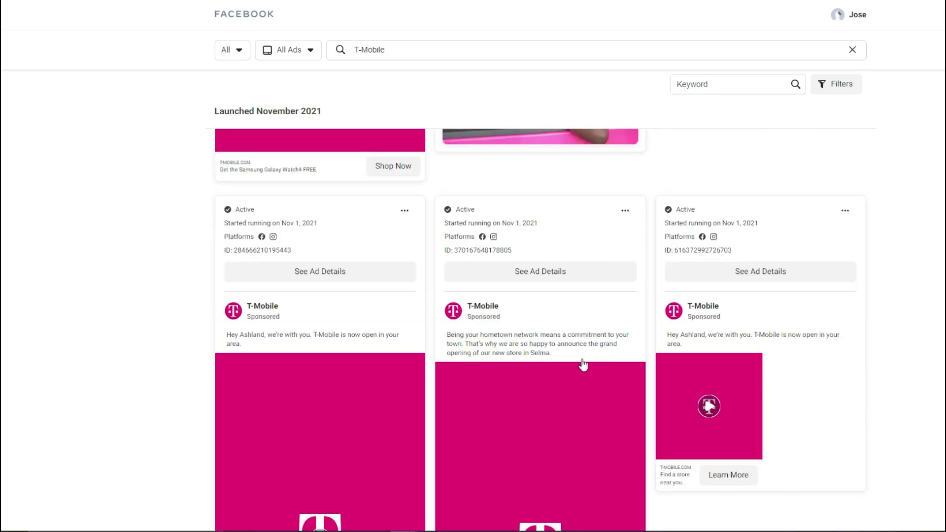
# Step: Examine more of T-Mobile's November 2021 ads, including the store-opening, Veterans Day and iPhone 13 Pro ads, and return to the advertiser header
pyautogui.scroll(-12, 584, 365)
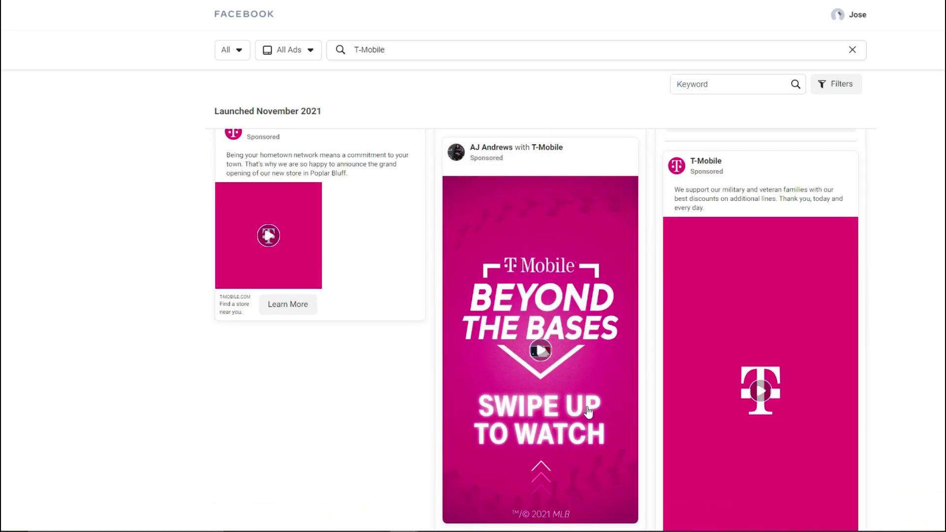
pyautogui.scroll(-5, 619, 403)
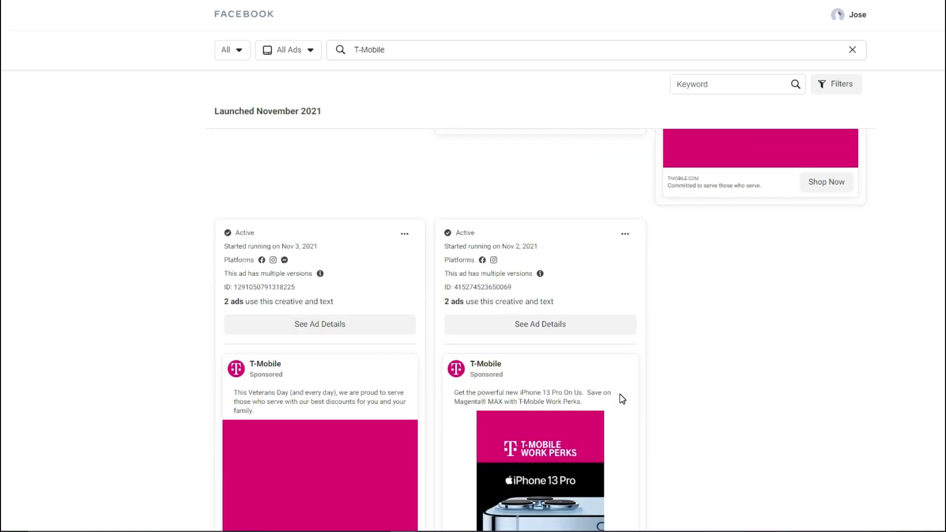
pyautogui.scroll(-3, 623, 399)
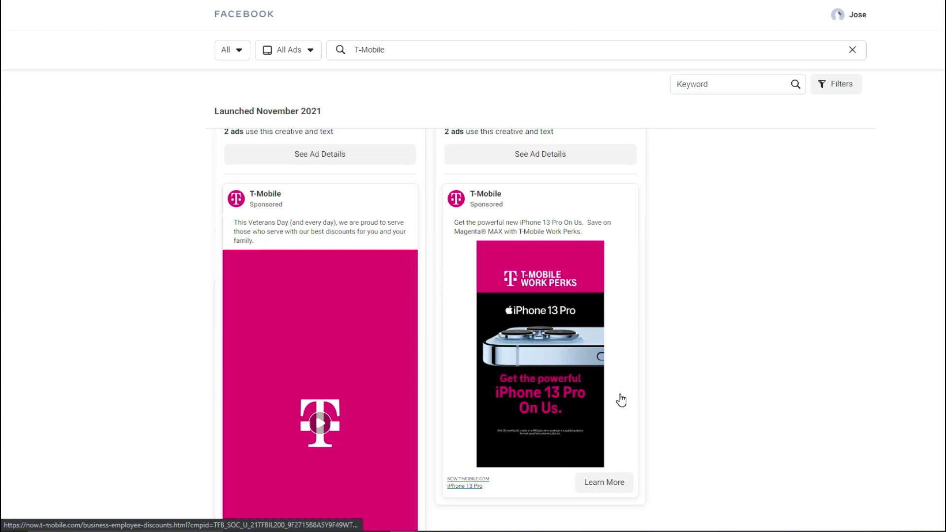
pyautogui.scroll(-3, 621, 400)
pyautogui.scroll(5, 621, 398)
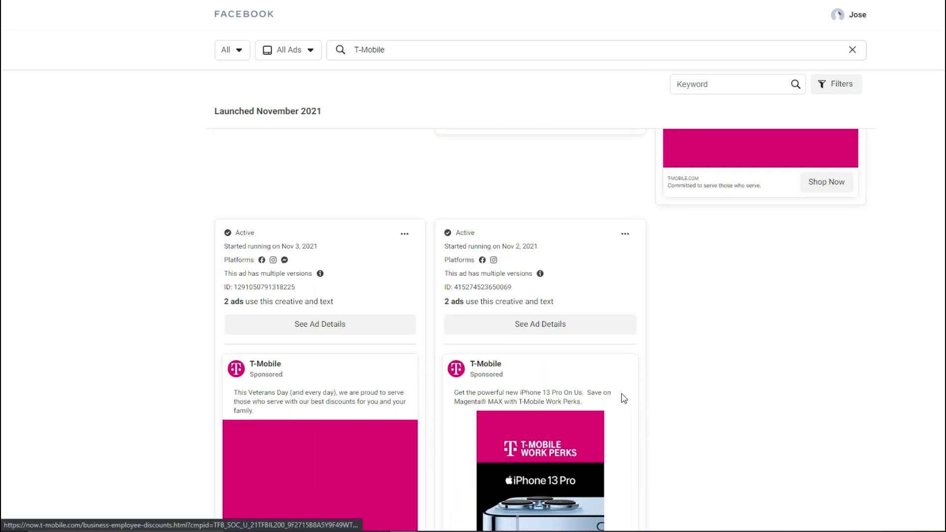
pyautogui.scroll(10, 624, 398)
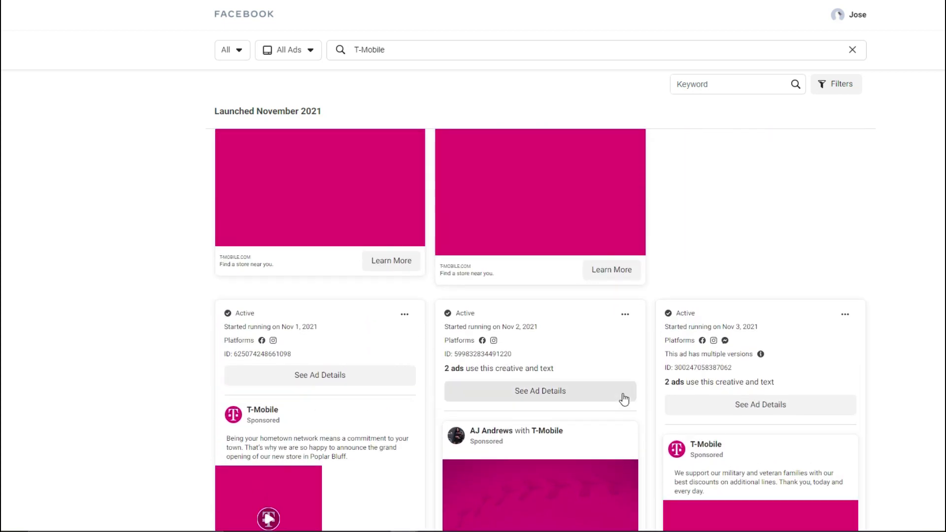
pyautogui.scroll(10, 623, 400)
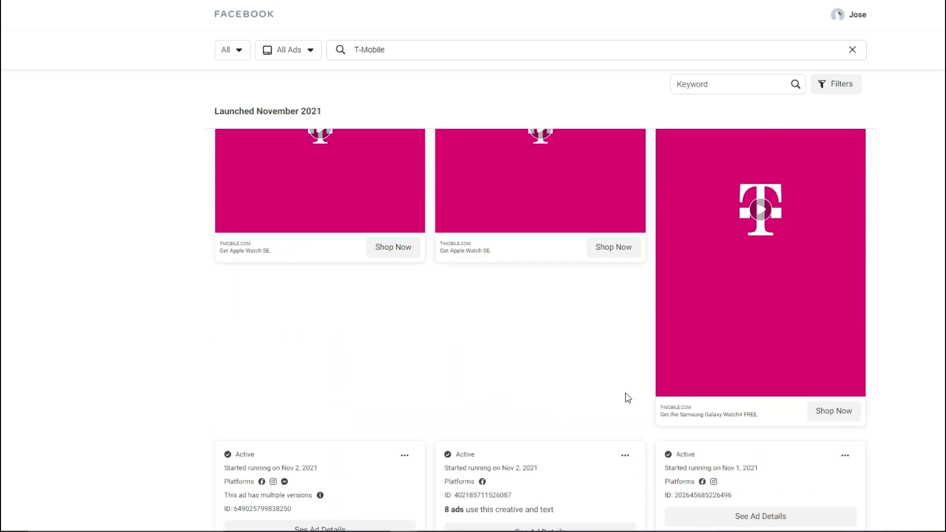
pyautogui.scroll(10, 625, 398)
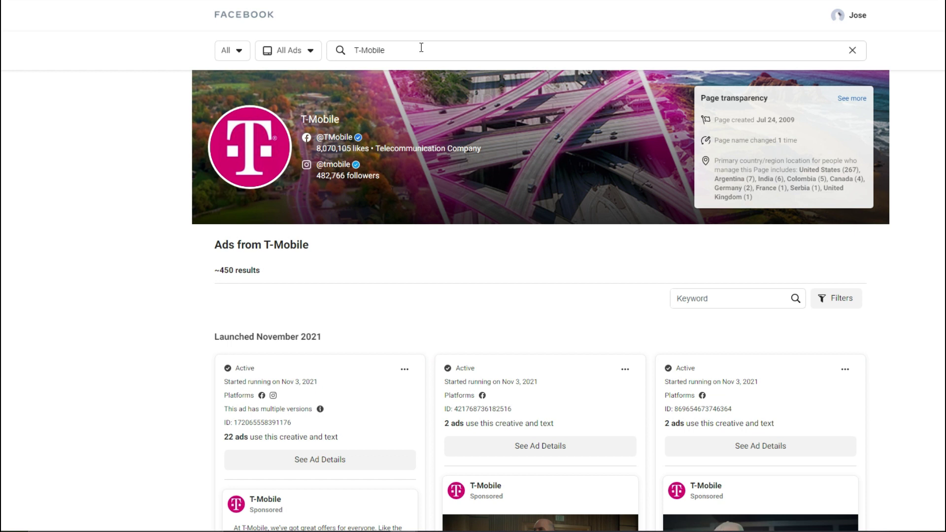
pyautogui.click(421, 47)
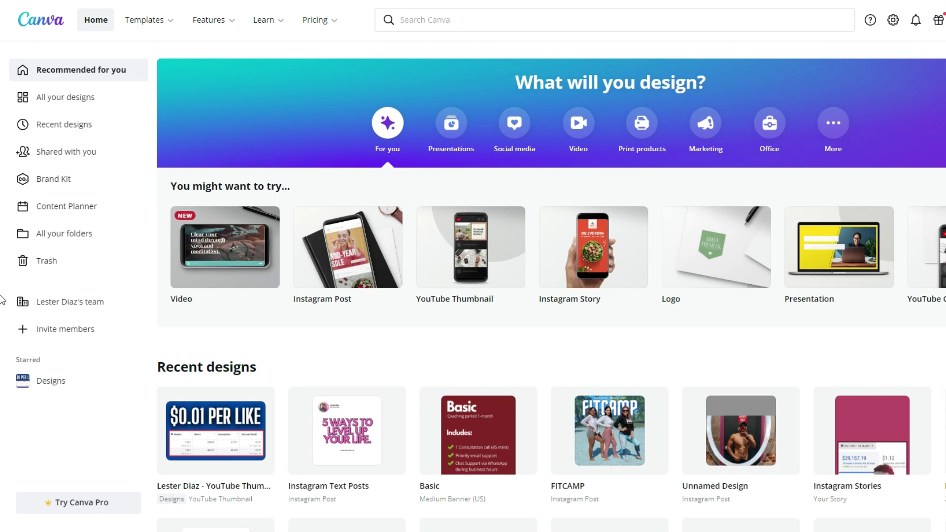
# Step: Switch to Canva, search for "facebook ad" and browse the Facebook Ad templates for design ideas
pyautogui.click(416, 21)
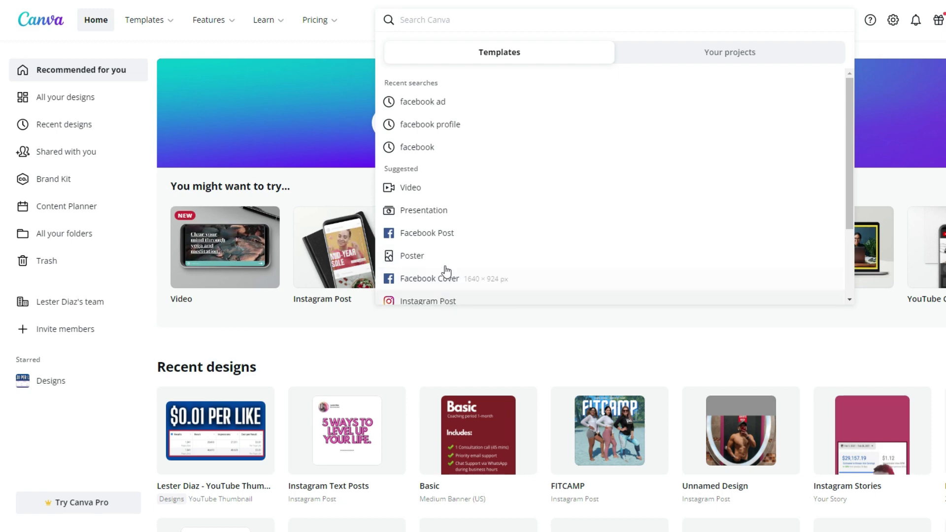
pyautogui.click(444, 103)
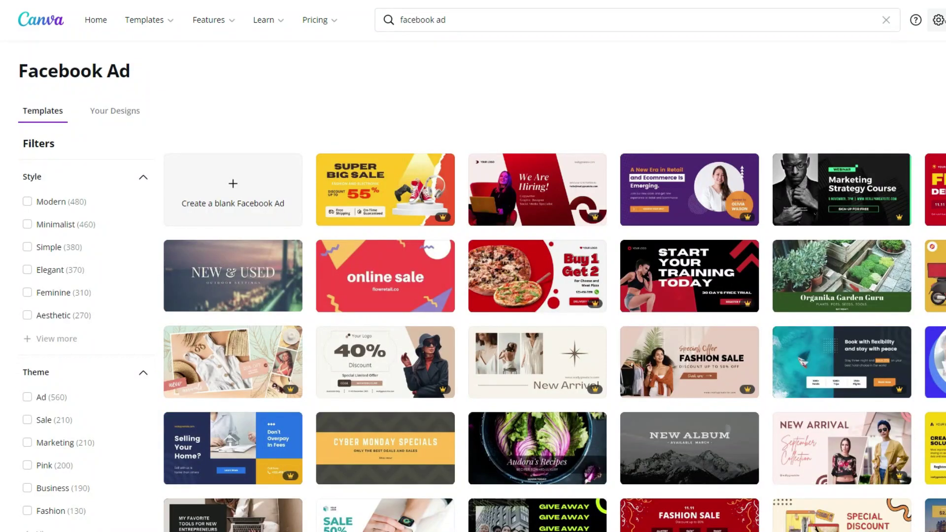
pyautogui.scroll(-3, 473, 286)
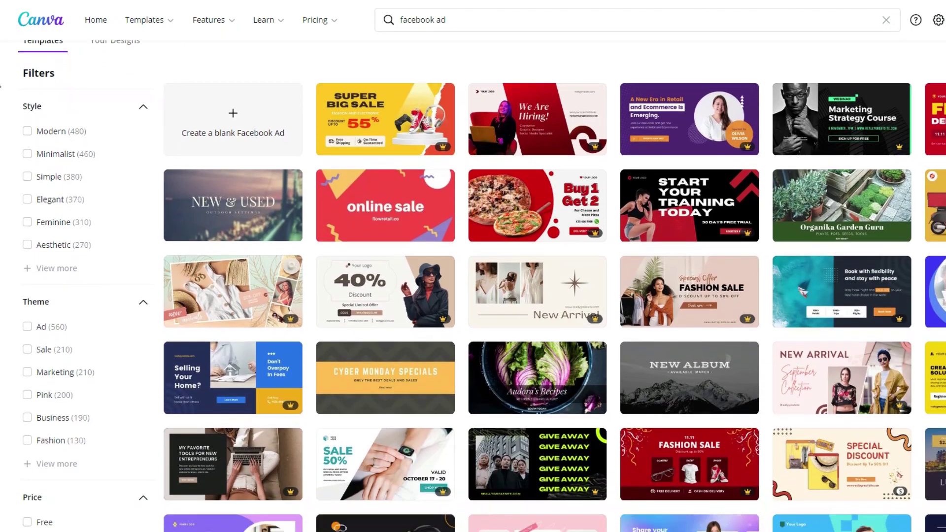
pyautogui.scroll(-3, 665, 496)
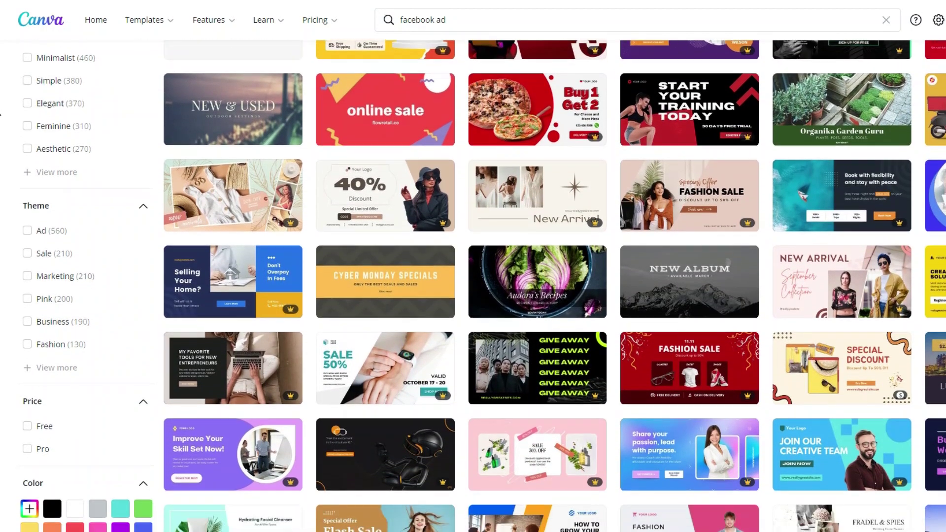
pyautogui.scroll(-3, 483, 286)
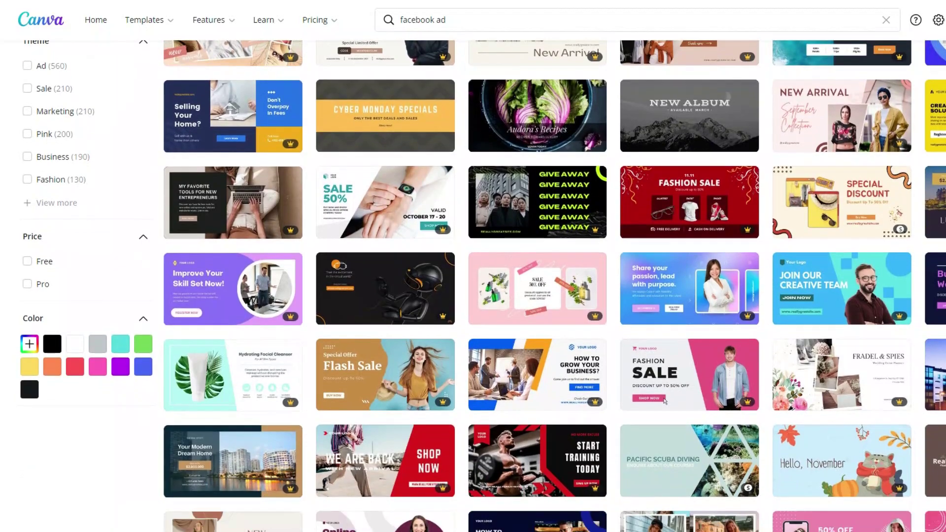
pyautogui.scroll(-3, 665, 390)
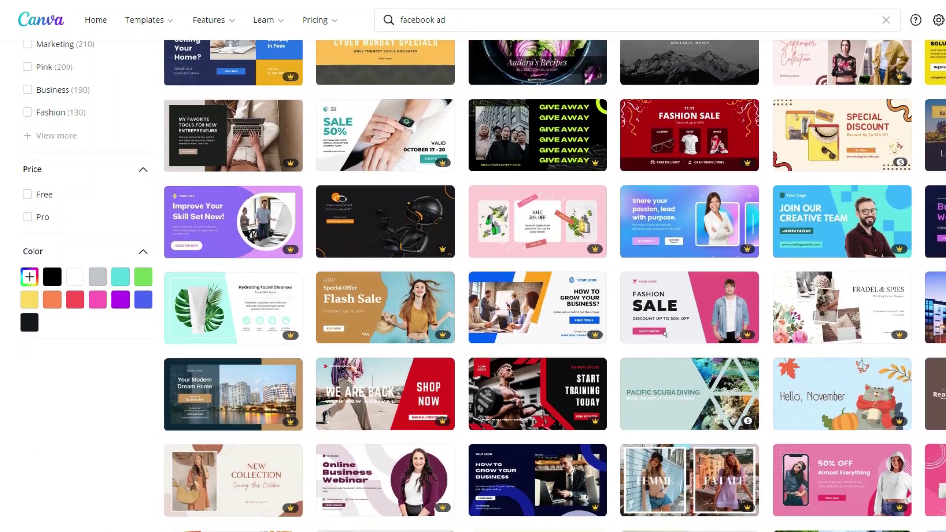
pyautogui.scroll(-1, 1, 211)
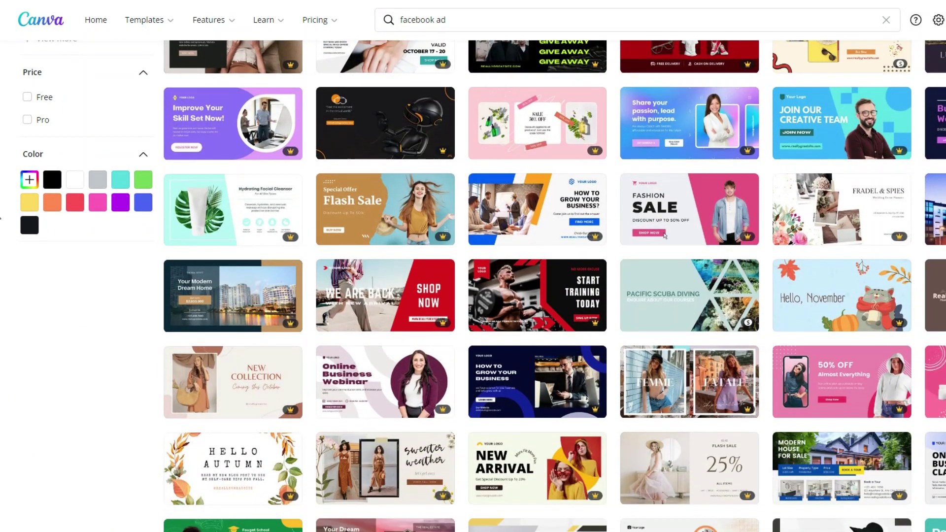
pyautogui.scroll(-4, 1, 246)
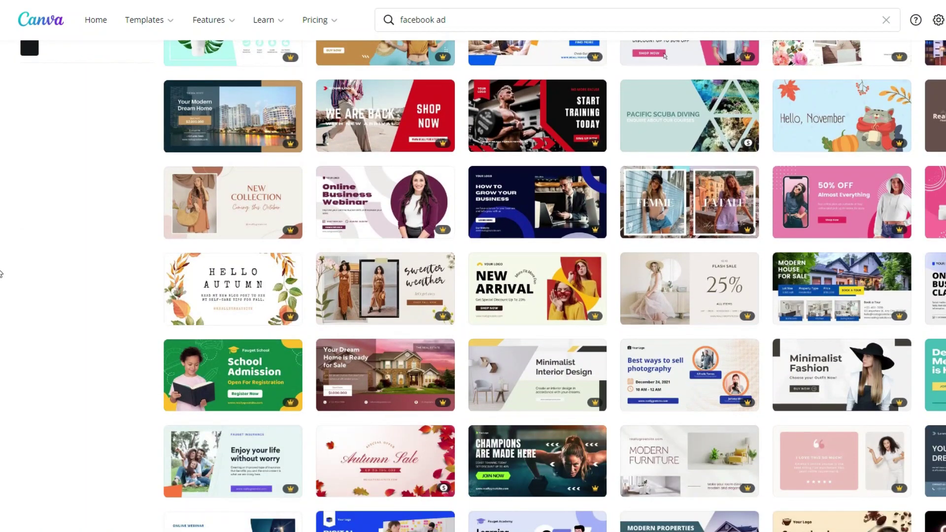
pyautogui.scroll(-7, 0, 389)
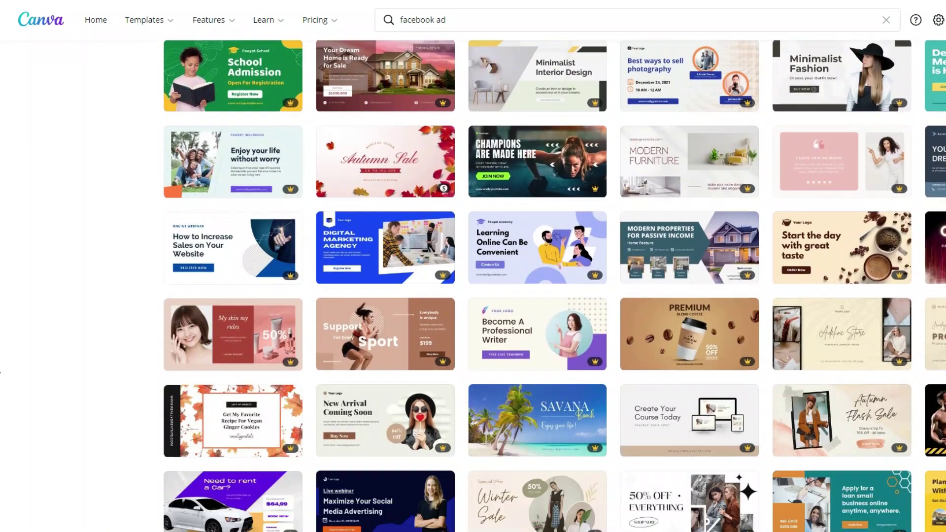
pyautogui.scroll(-10, 0, 389)
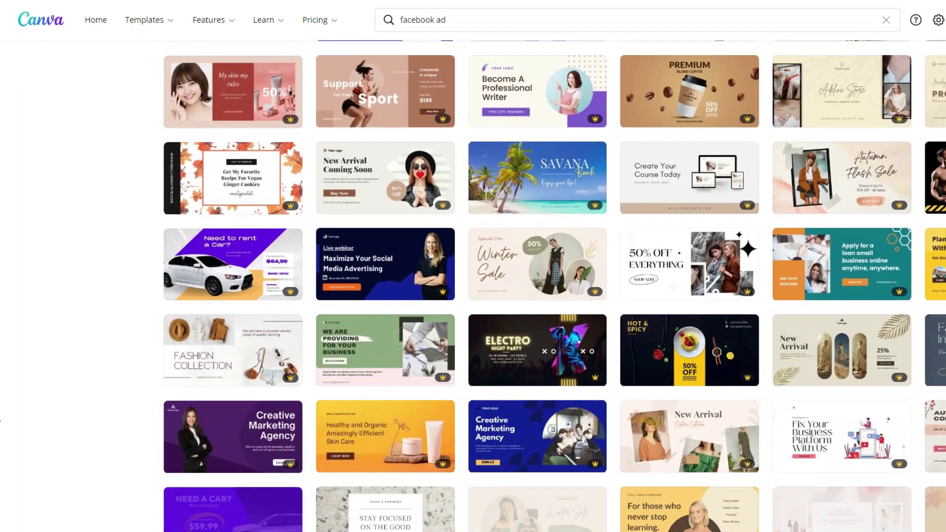
pyautogui.scroll(4, 2, 170)
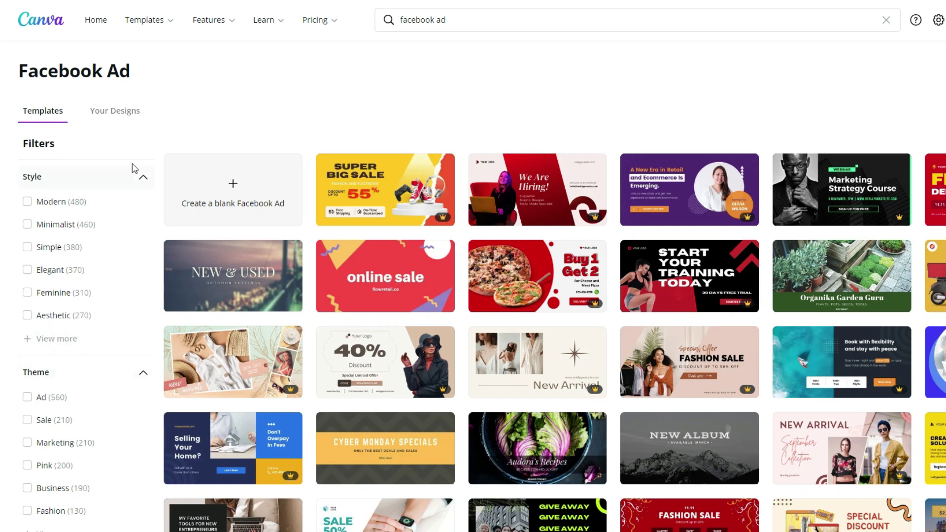
# Step: Create a blank Facebook Ad design and add the recently used round Facebook logo to the page
pyautogui.click(267, 193)
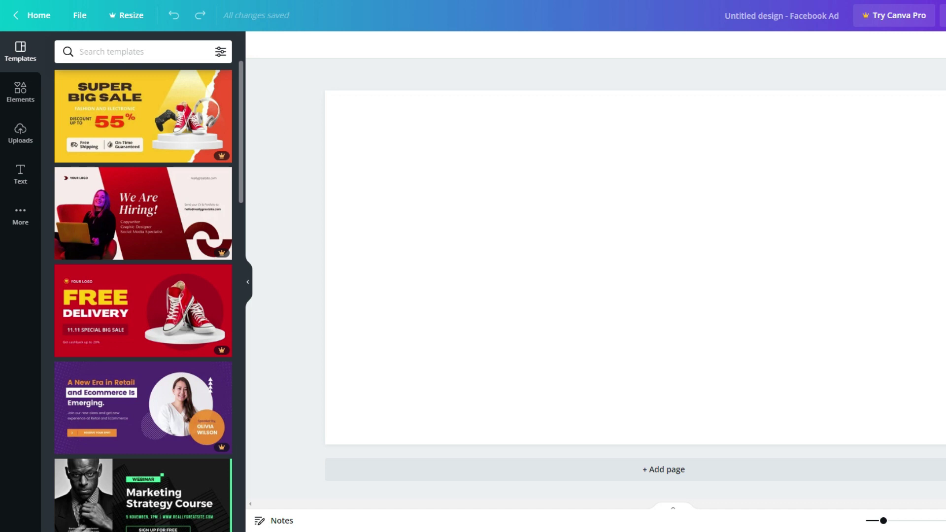
pyautogui.click(20, 91)
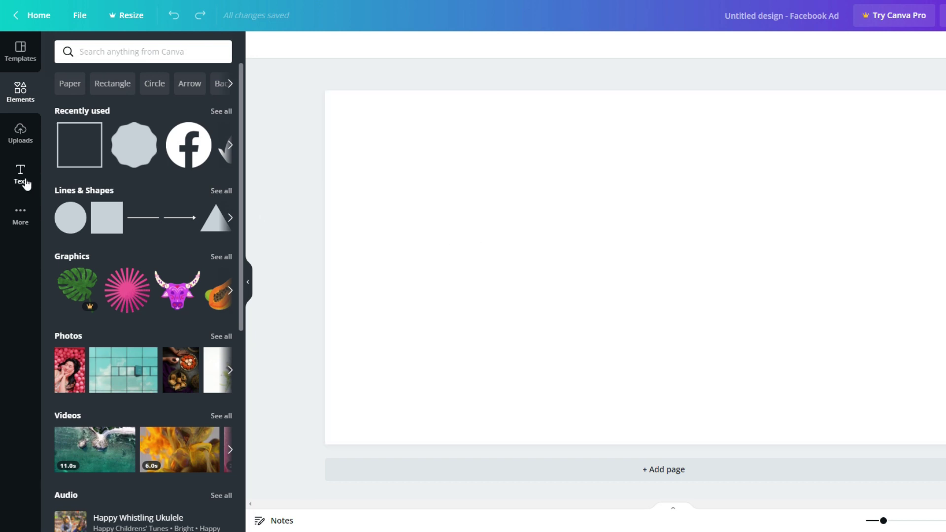
pyautogui.click(191, 151)
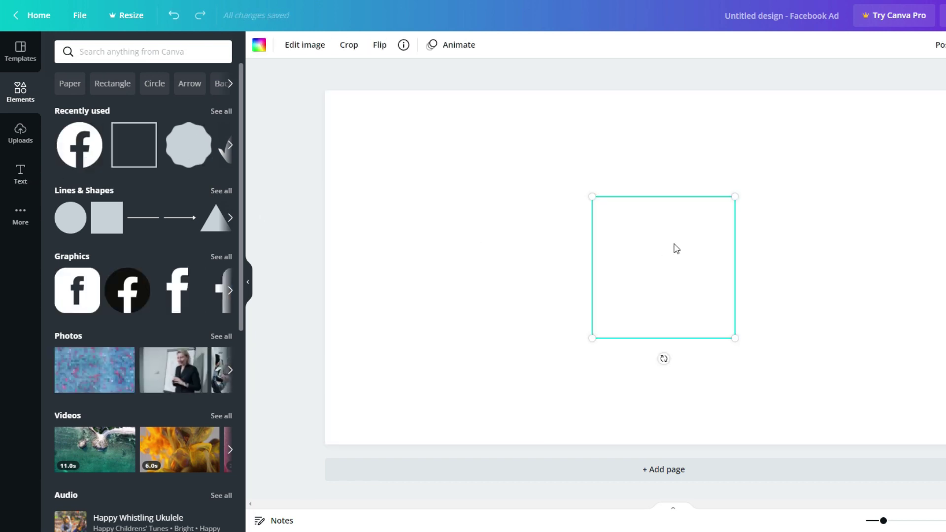
pyautogui.moveTo(656, 256); pyautogui.dragTo(451, 207)
# Step: Recolour the Facebook logo dark violet and move it into the lower-left corner of the page, slightly past its edges
pyautogui.click(259, 45)
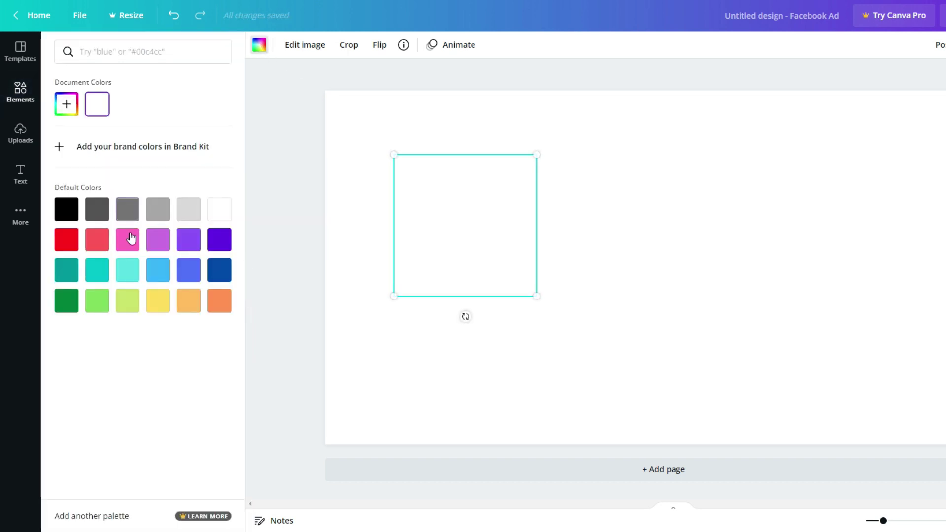
pyautogui.click(221, 240)
pyautogui.moveTo(483, 281); pyautogui.dragTo(361, 399)
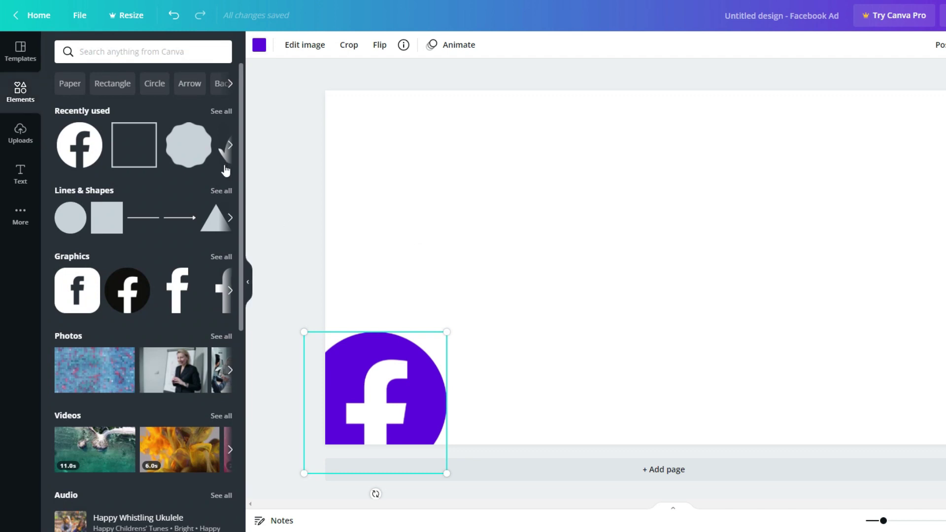
pyautogui.click(409, 248)
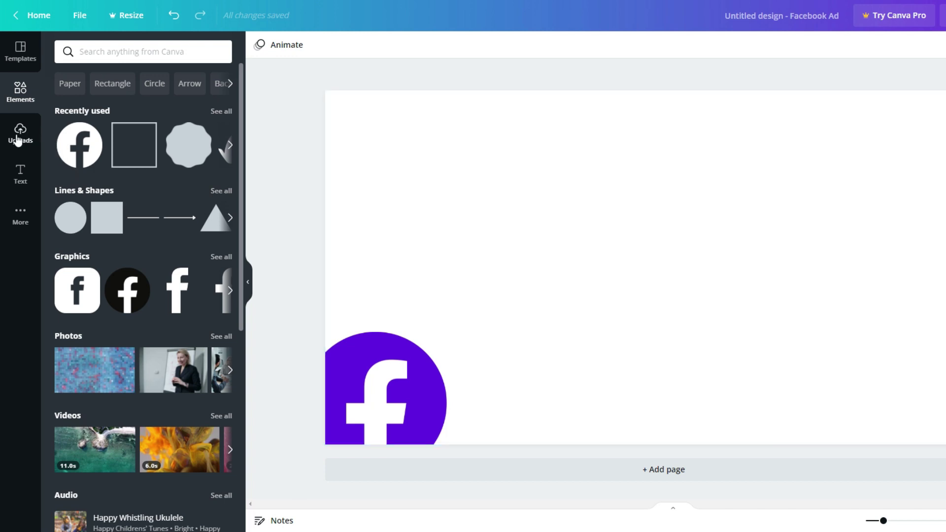
# Step: Add the stock photo of a woman in a black blazer at a flip chart and enlarge it to cover the page
pyautogui.click(88, 47)
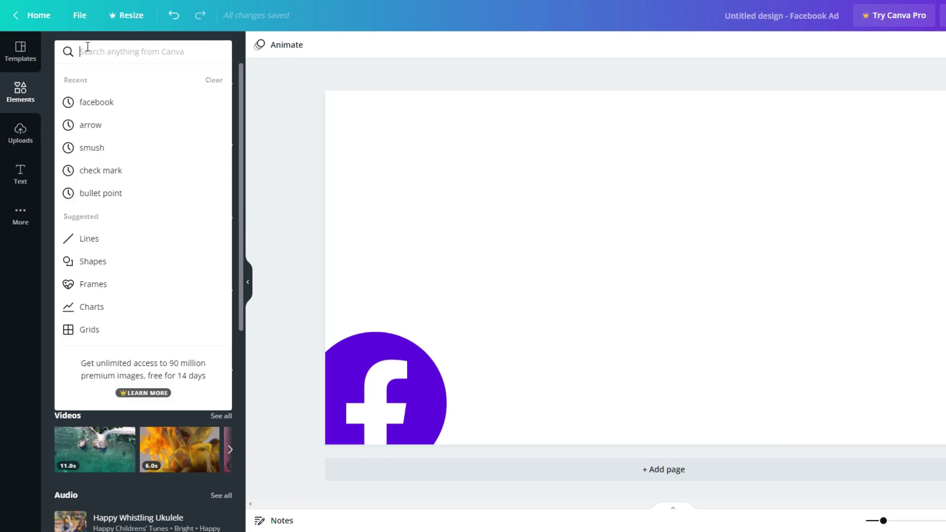
pyautogui.scroll(-4, 141, 310)
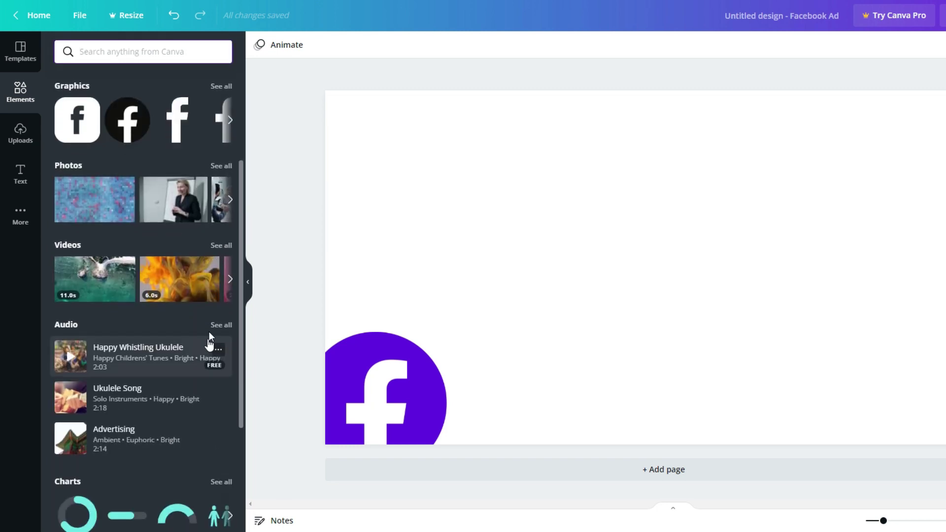
pyautogui.click(171, 201)
pyautogui.moveTo(686, 222); pyautogui.dragTo(560, 185)
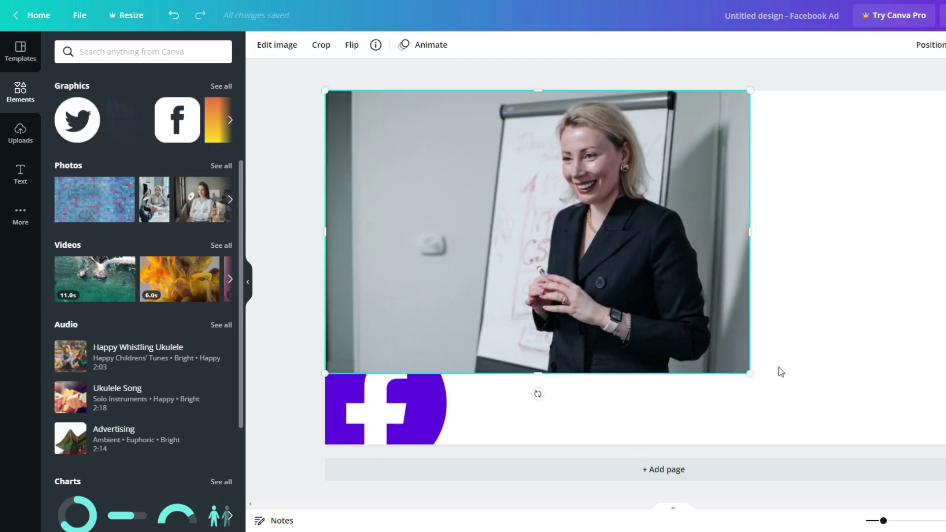
pyautogui.moveTo(749, 373); pyautogui.dragTo(860, 433)
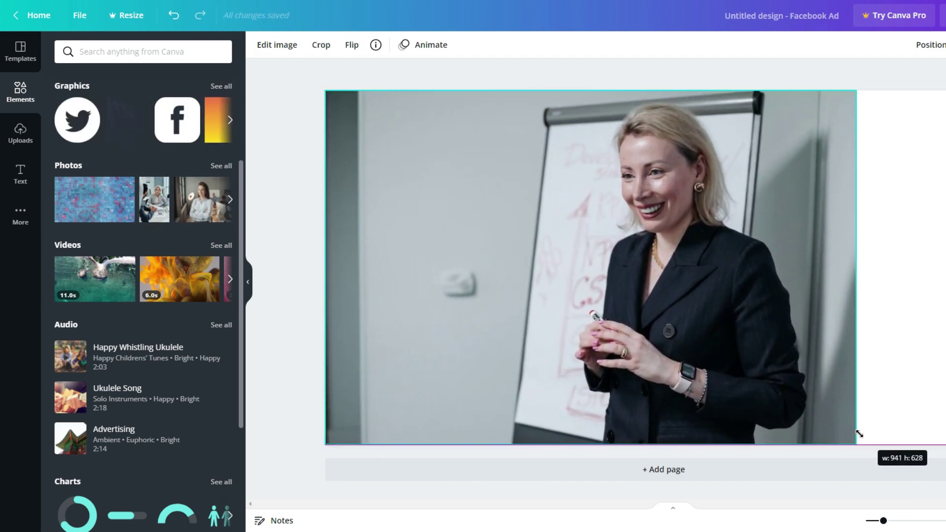
pyautogui.moveTo(856, 91); pyautogui.dragTo(945, 0)
pyautogui.moveTo(782, 236); pyautogui.dragTo(783, 282)
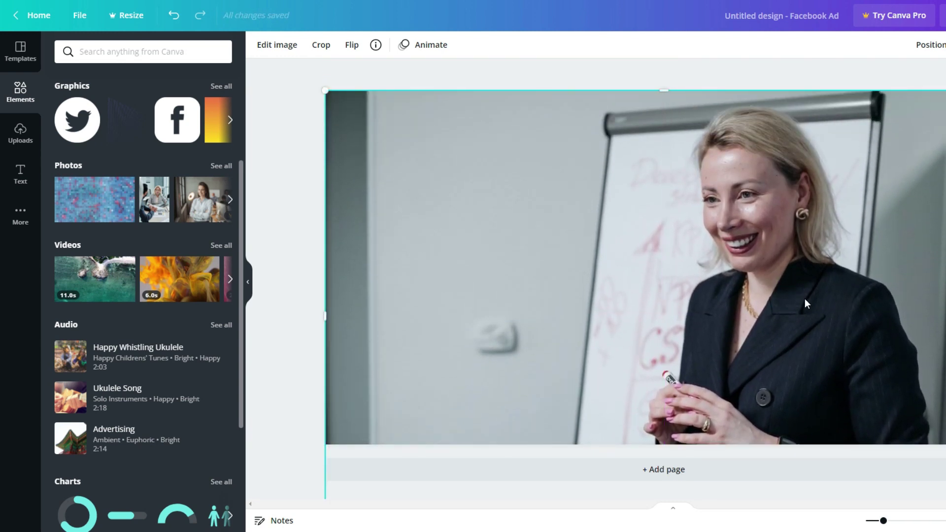
# Step: Send the photo backward so it sits behind the violet Facebook logo
pyautogui.click(933, 46)
pyautogui.click(882, 85)
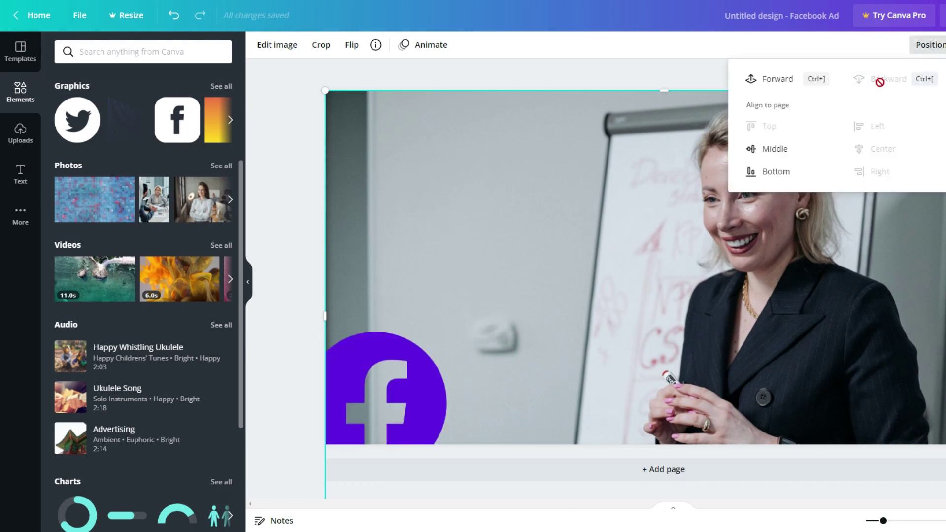
pyautogui.click(316, 218)
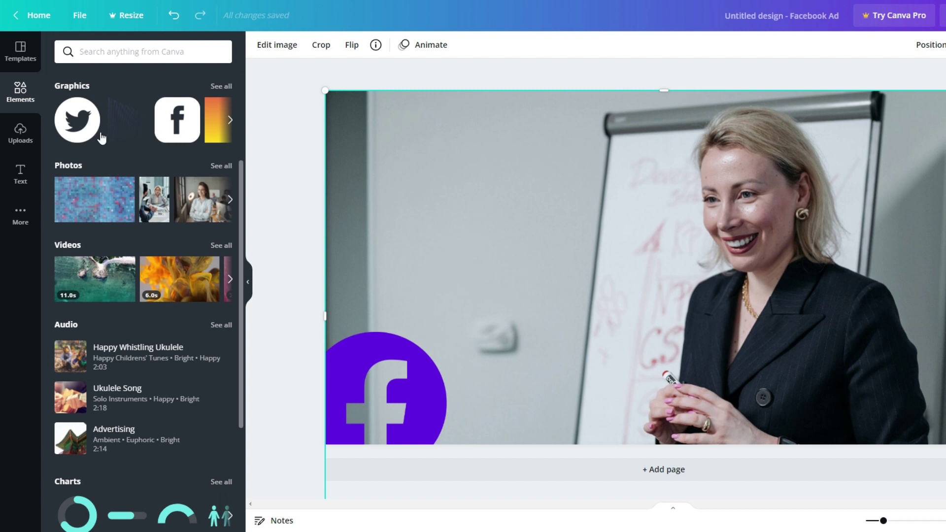
# Step: Try to use the "Start Your Training Today" template from the Facebook Ad templates, then dismiss the Canva Pro trial offer
pyautogui.click(22, 50)
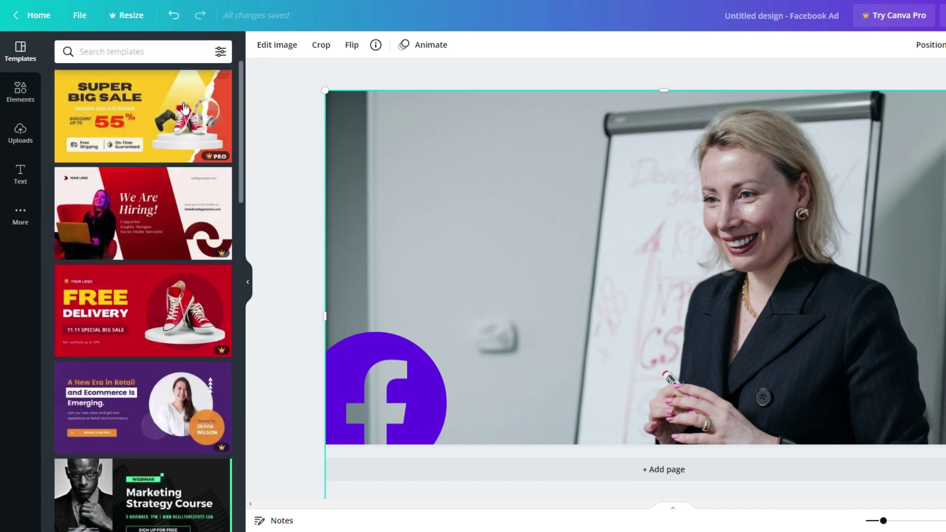
pyautogui.moveTo(240, 90); pyautogui.dragTo(245, 190)
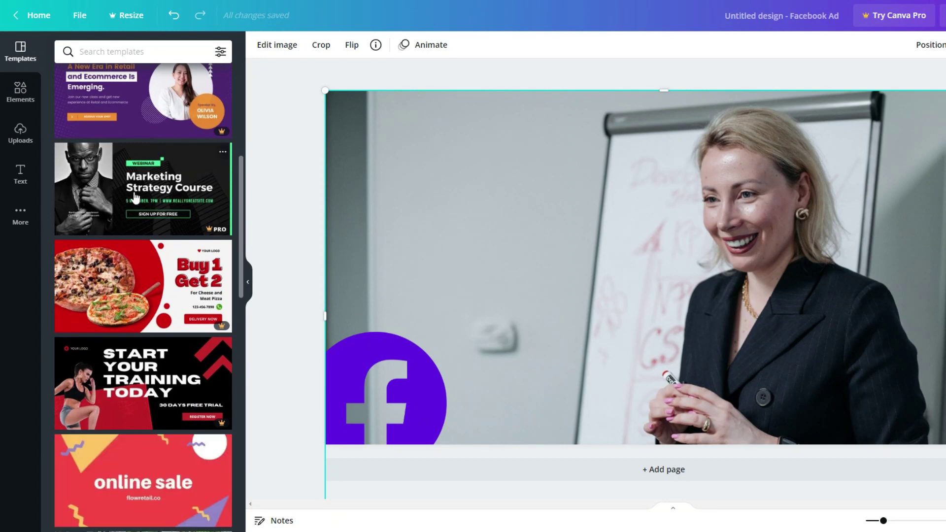
pyautogui.click(127, 373)
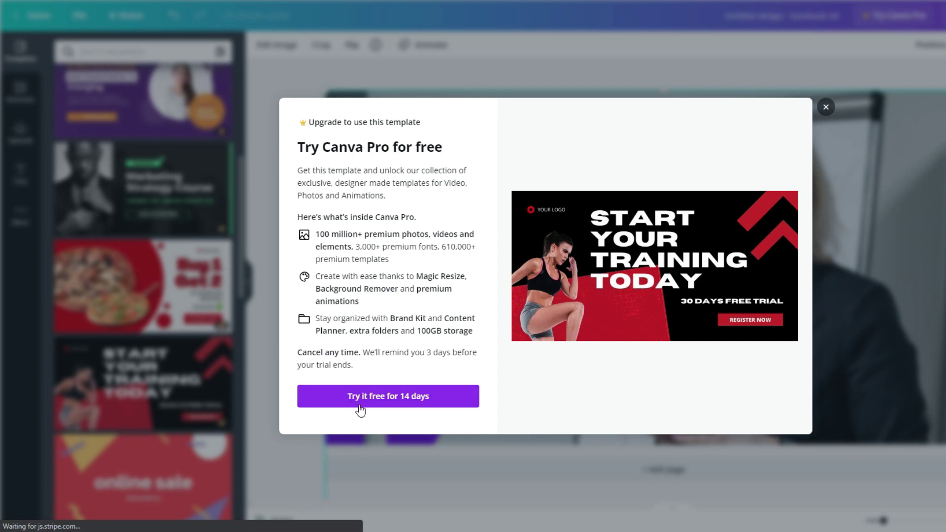
pyautogui.click(416, 407)
pyautogui.click(827, 107)
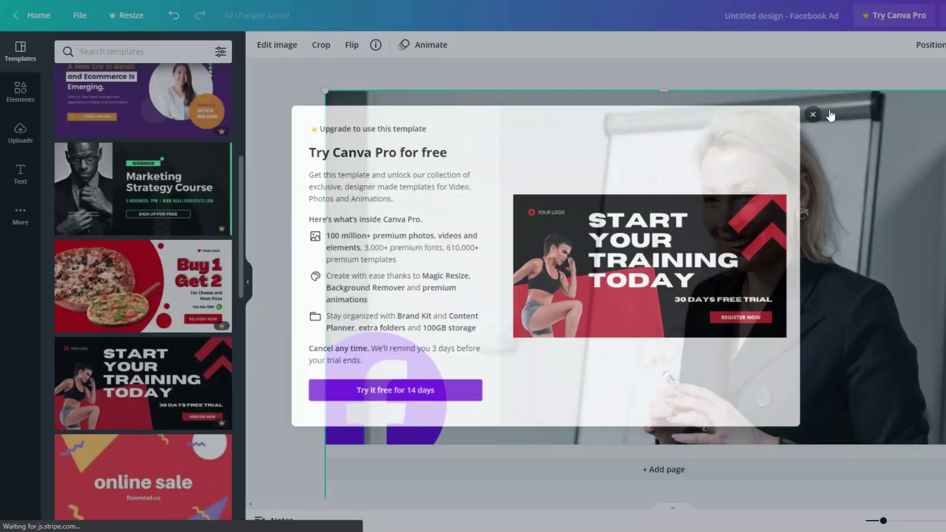
# Step: Look through the remaining Facebook Ad templates, such as the garden, delivery, fashion sale and discount designs
pyautogui.scroll(-2, 191, 347)
pyautogui.scroll(-6, 192, 347)
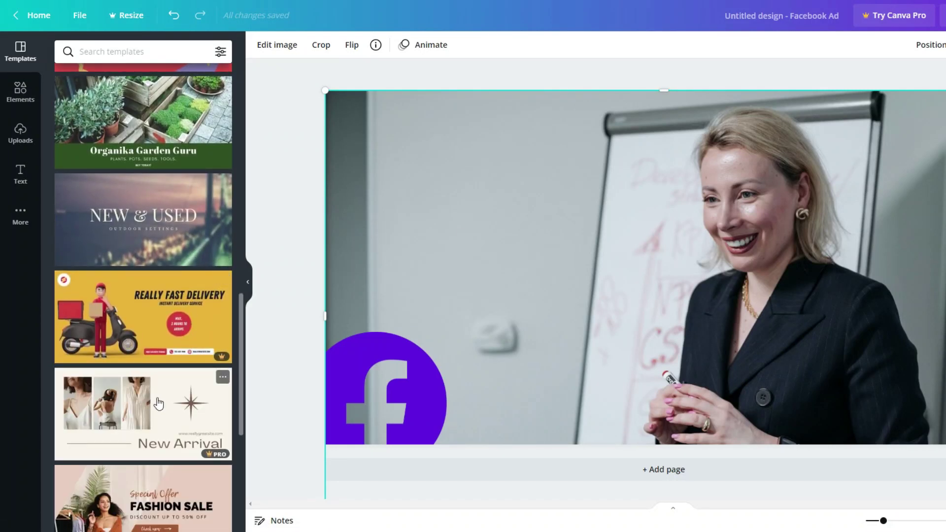
pyautogui.scroll(-3, 192, 379)
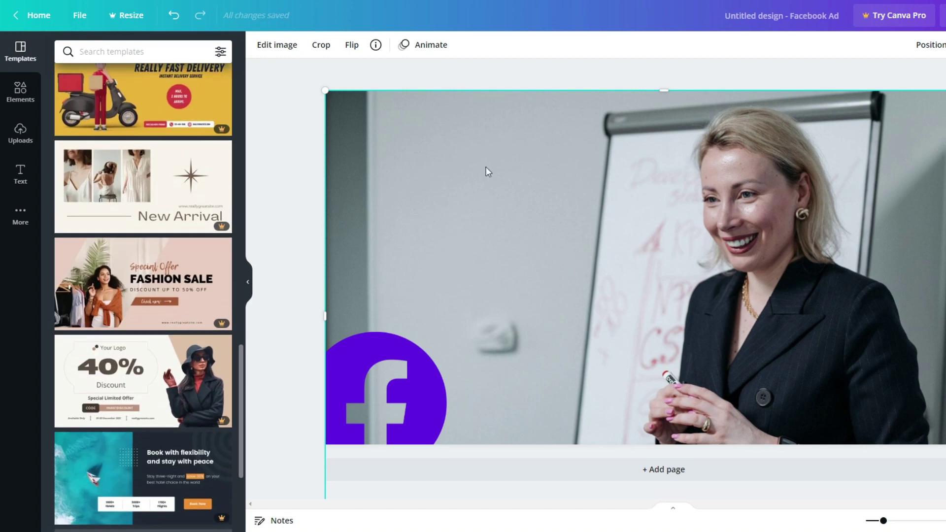
pyautogui.scroll(-4, 197, 247)
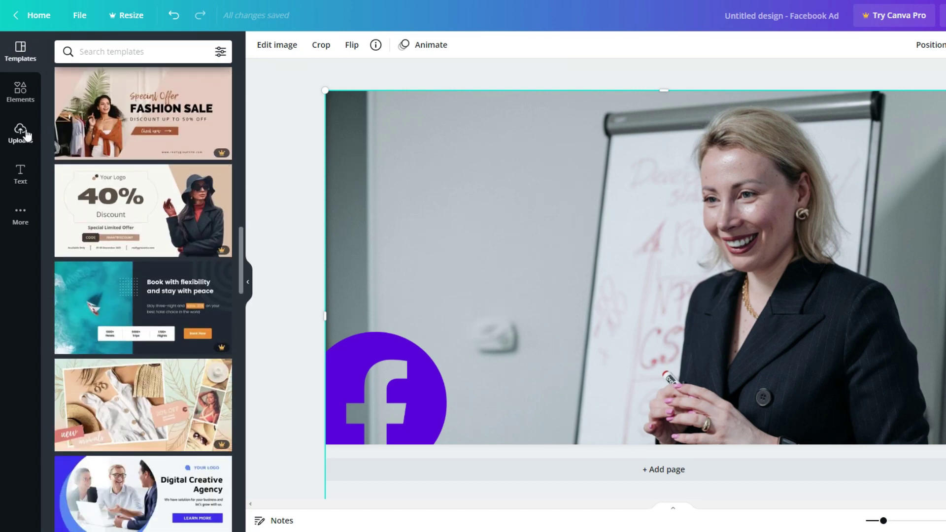
pyautogui.scroll(5, 143, 256)
pyautogui.scroll(-3, 138, 266)
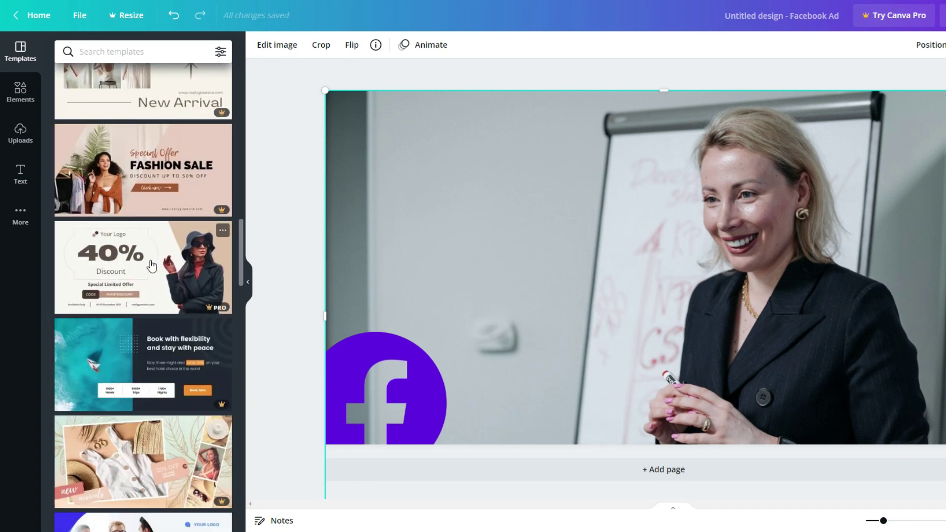
pyautogui.scroll(15, 197, 271)
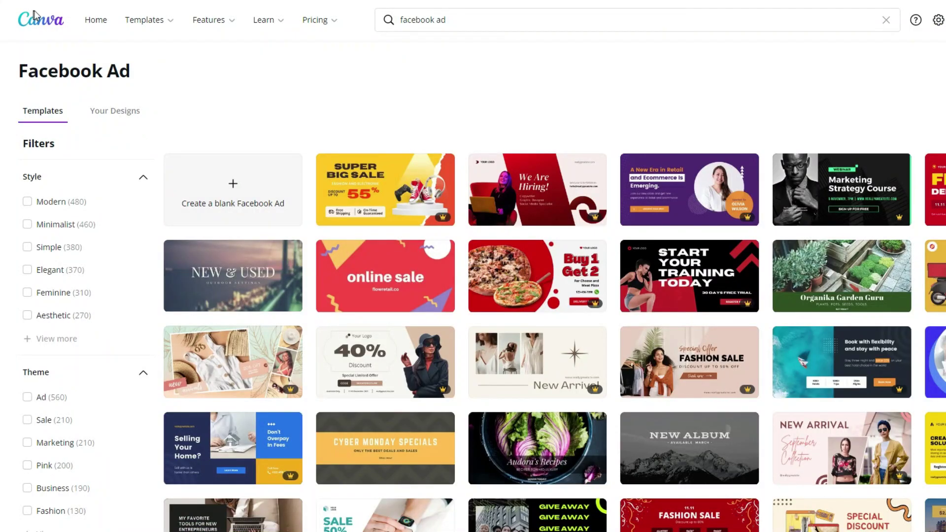
# Step: Open the Video templates page and examine the available video designs, categories and style and theme filters
pyautogui.moveTo(101, 27)
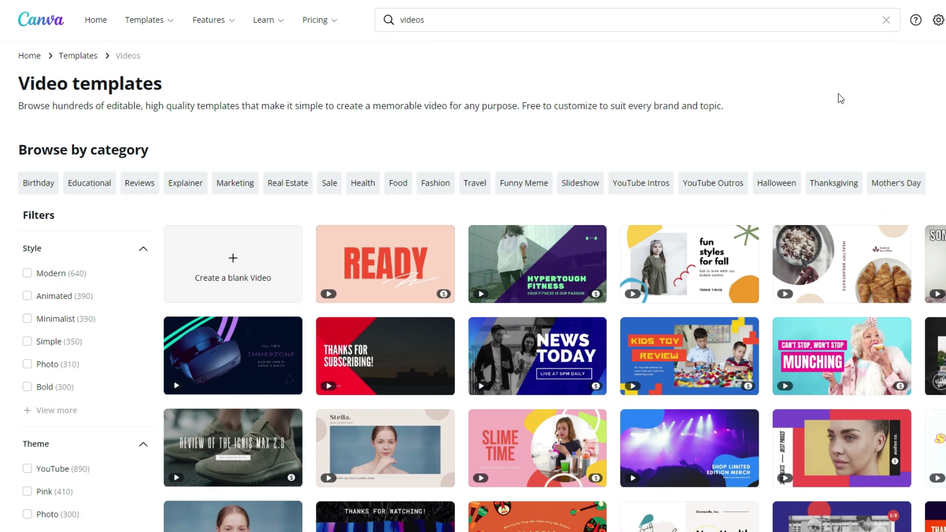
pyautogui.scroll(-1, 840, 98)
pyautogui.scroll(-3, 841, 98)
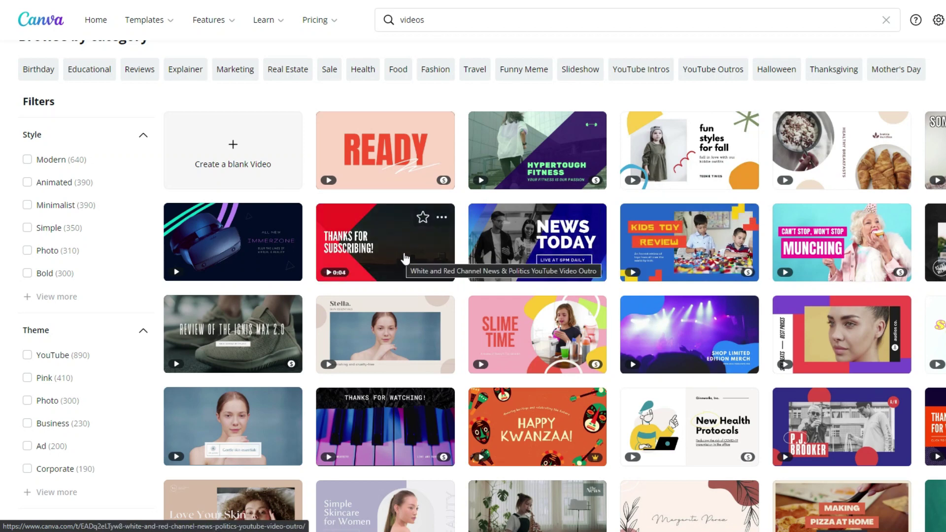
pyautogui.scroll(-1, 359, 248)
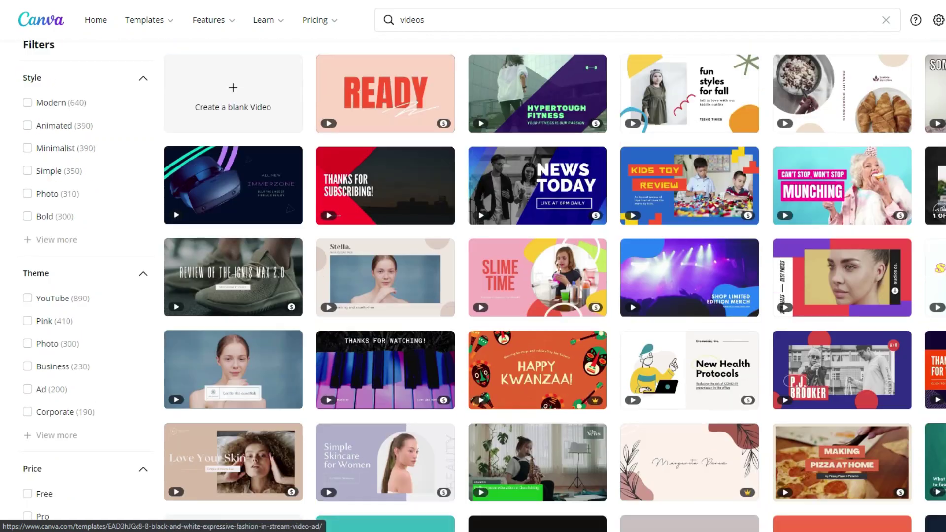
pyautogui.scroll(1, 359, 248)
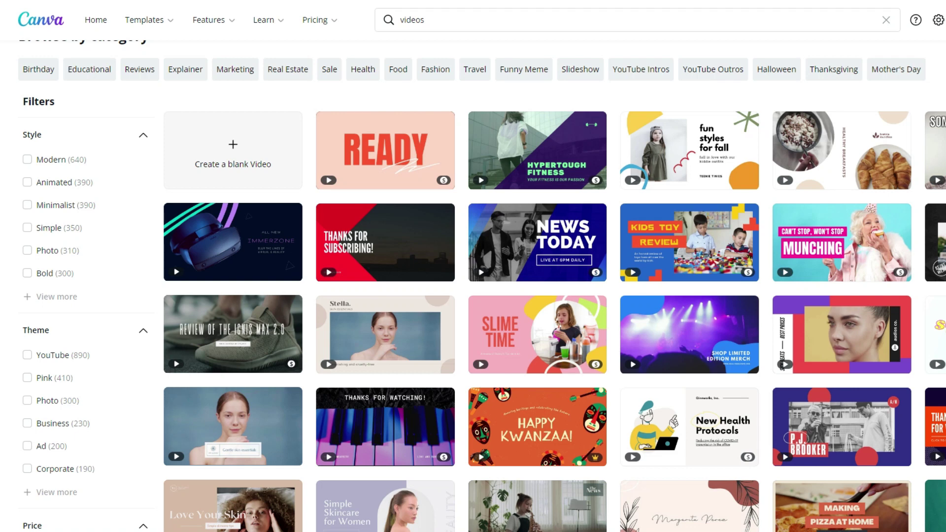
pyautogui.scroll(2, 473, 295)
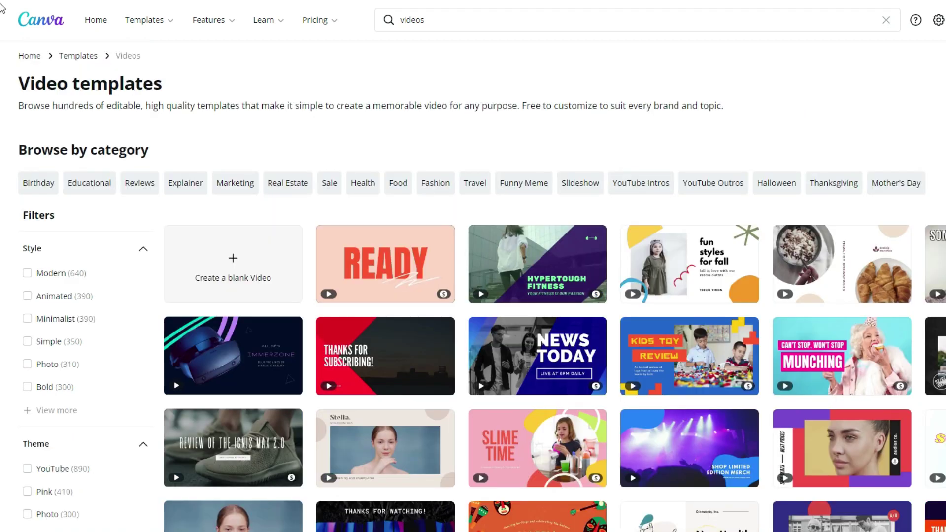